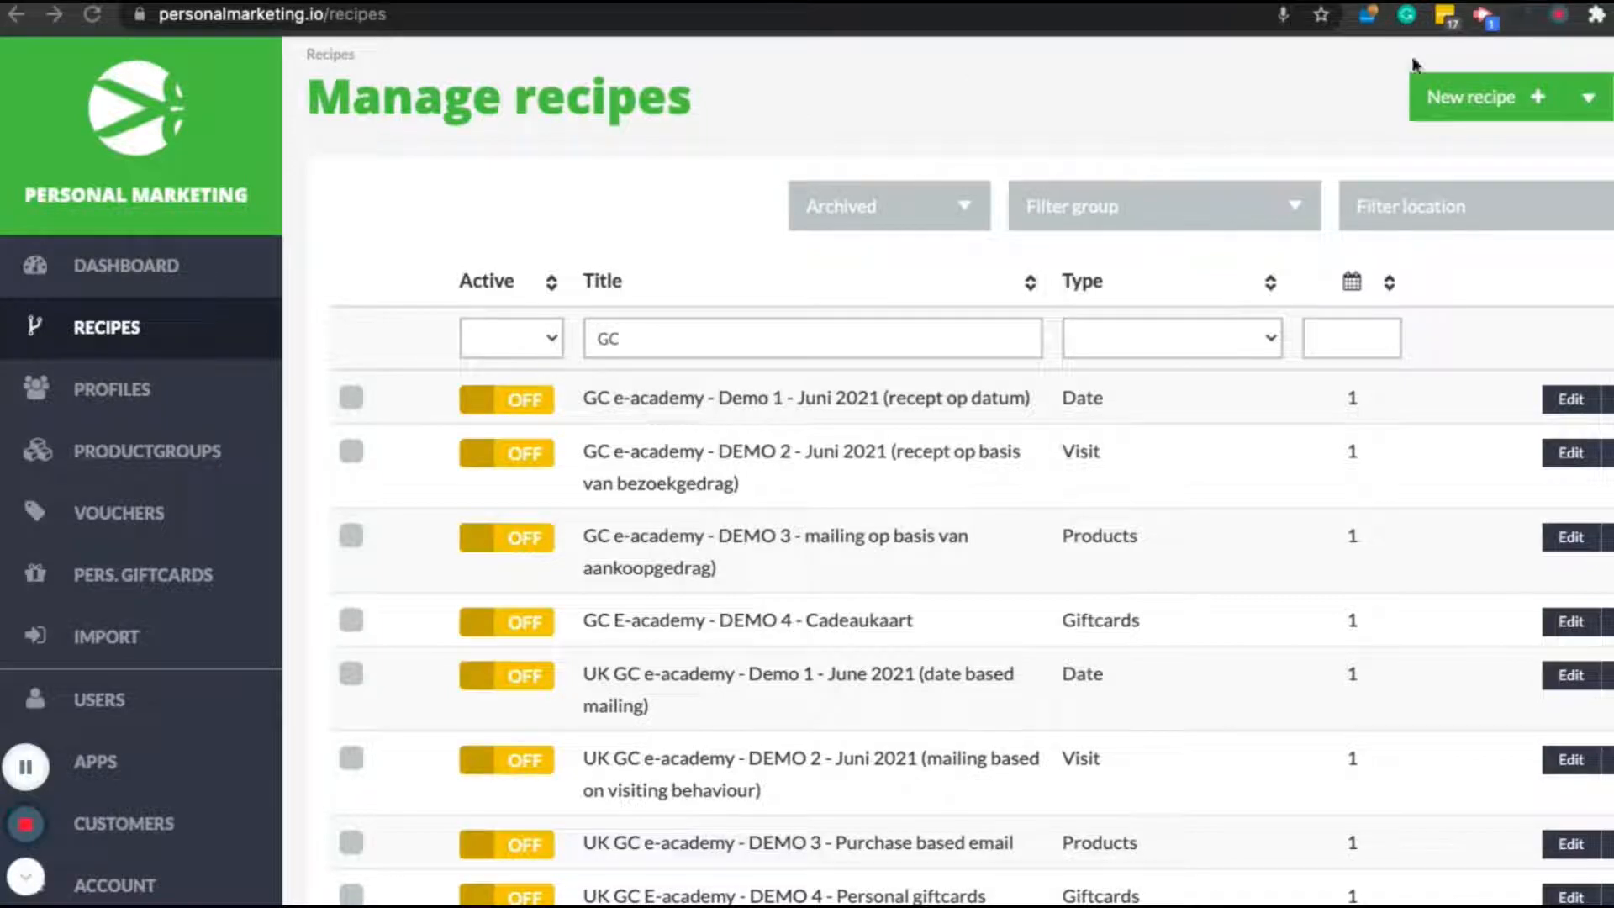
# - View the available new recipe types, and open the existing recipe "UK GC e-academy - DEMO 3 - Purchase based email" for editing
pyautogui.click(1453, 98)
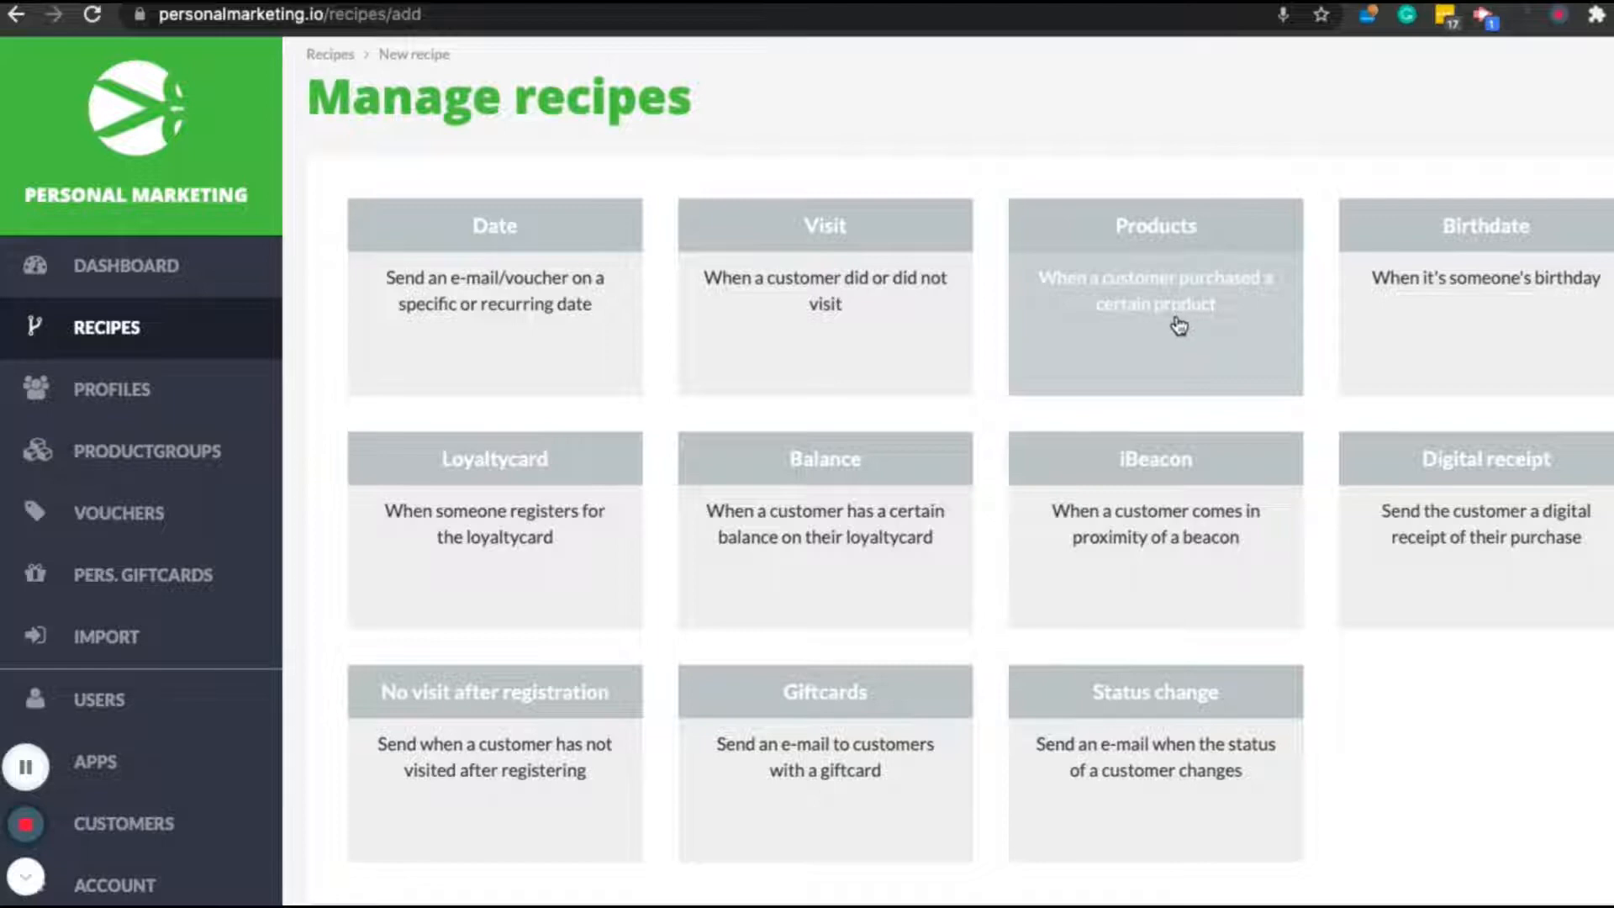
pyautogui.click(118, 327)
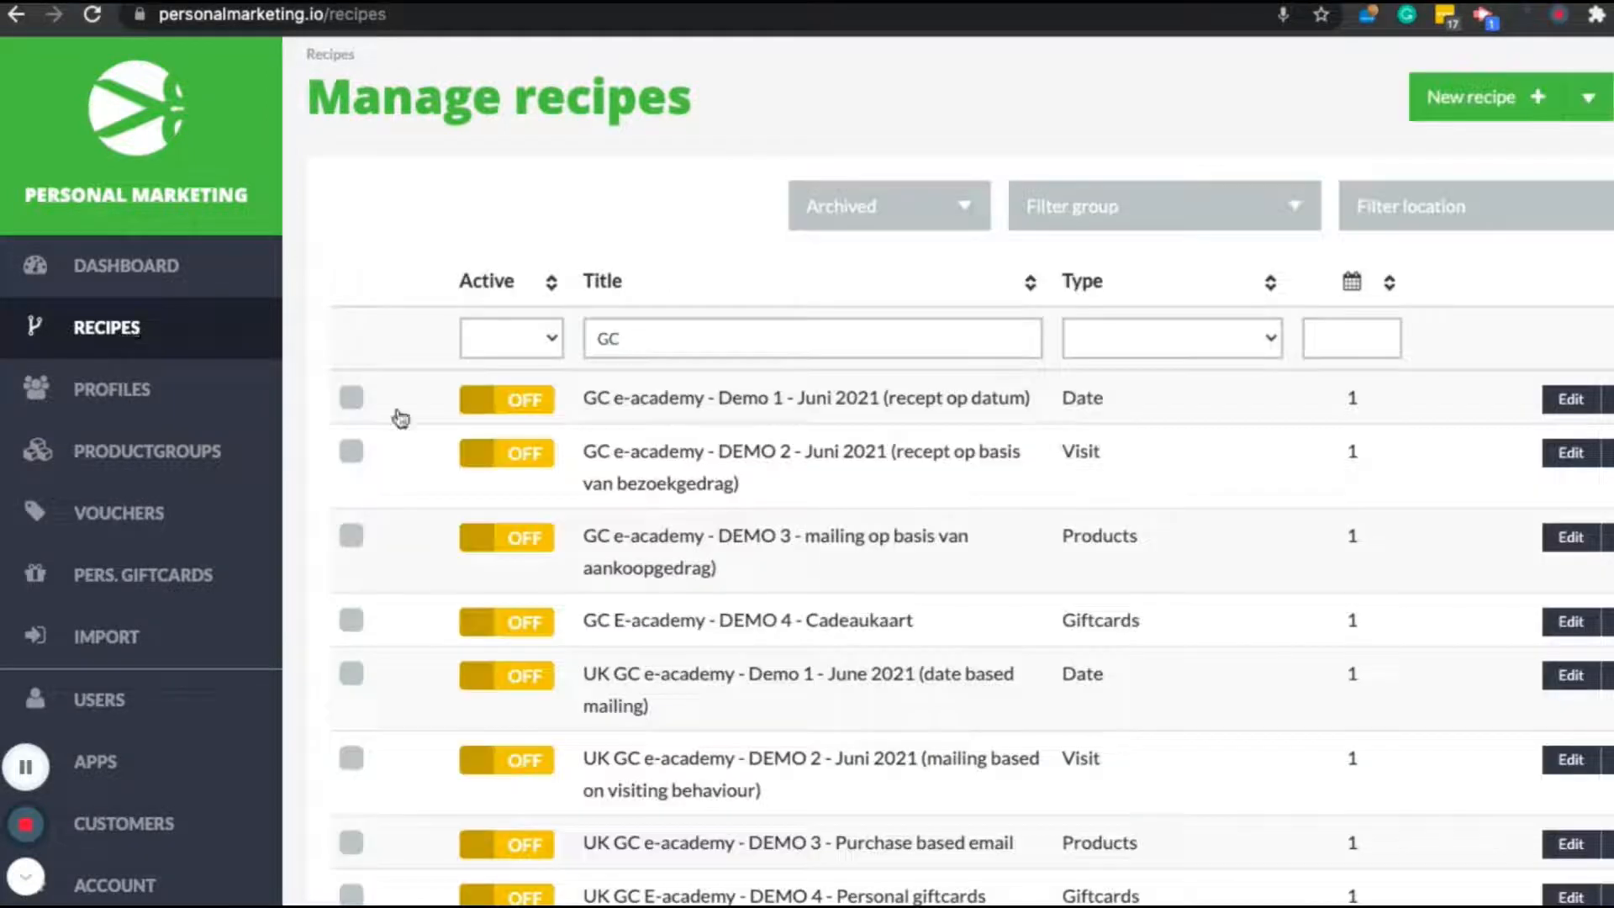
pyautogui.scroll(-2, 609, 741)
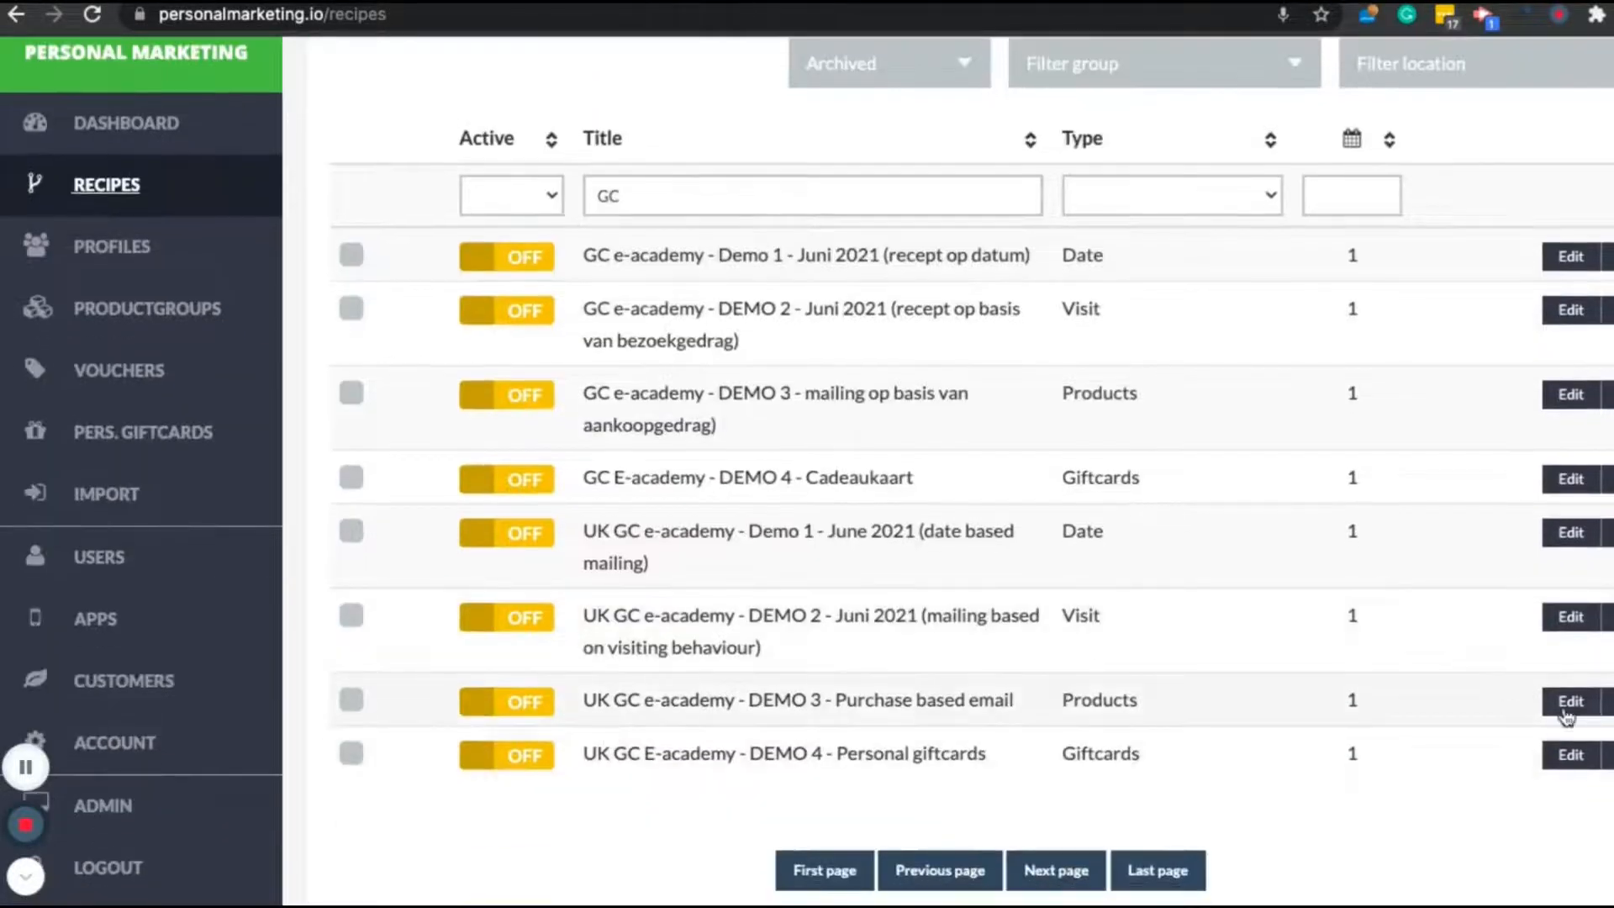
pyautogui.click(1572, 704)
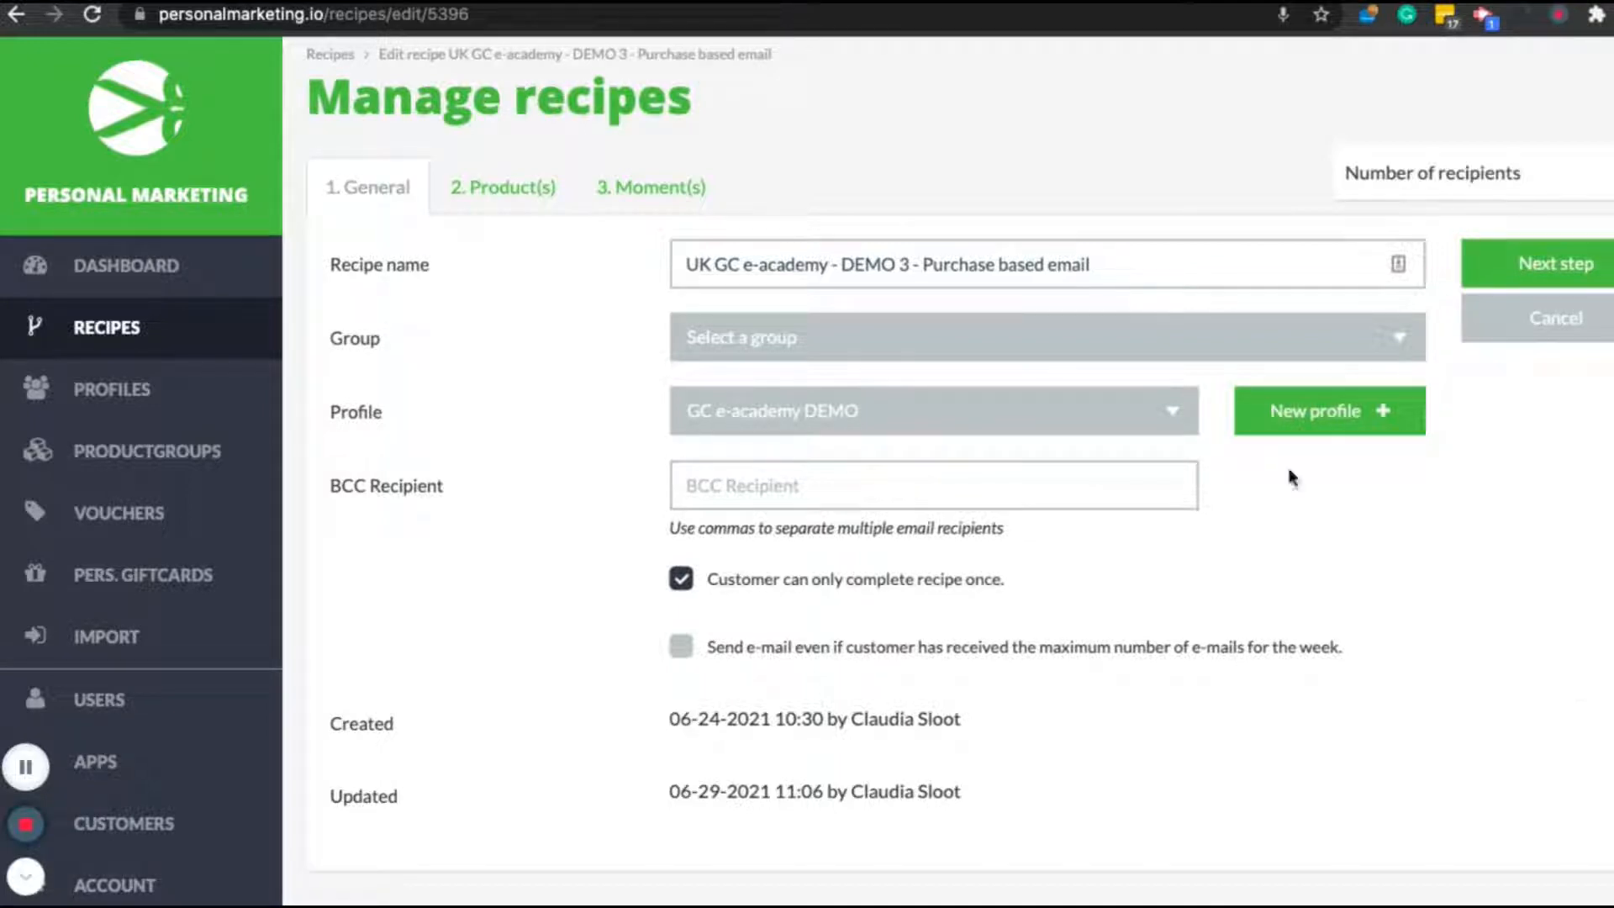
# - Examine the recipe's general settings and open the new profile form to look over its targeting fields
pyautogui.click(1110, 265)
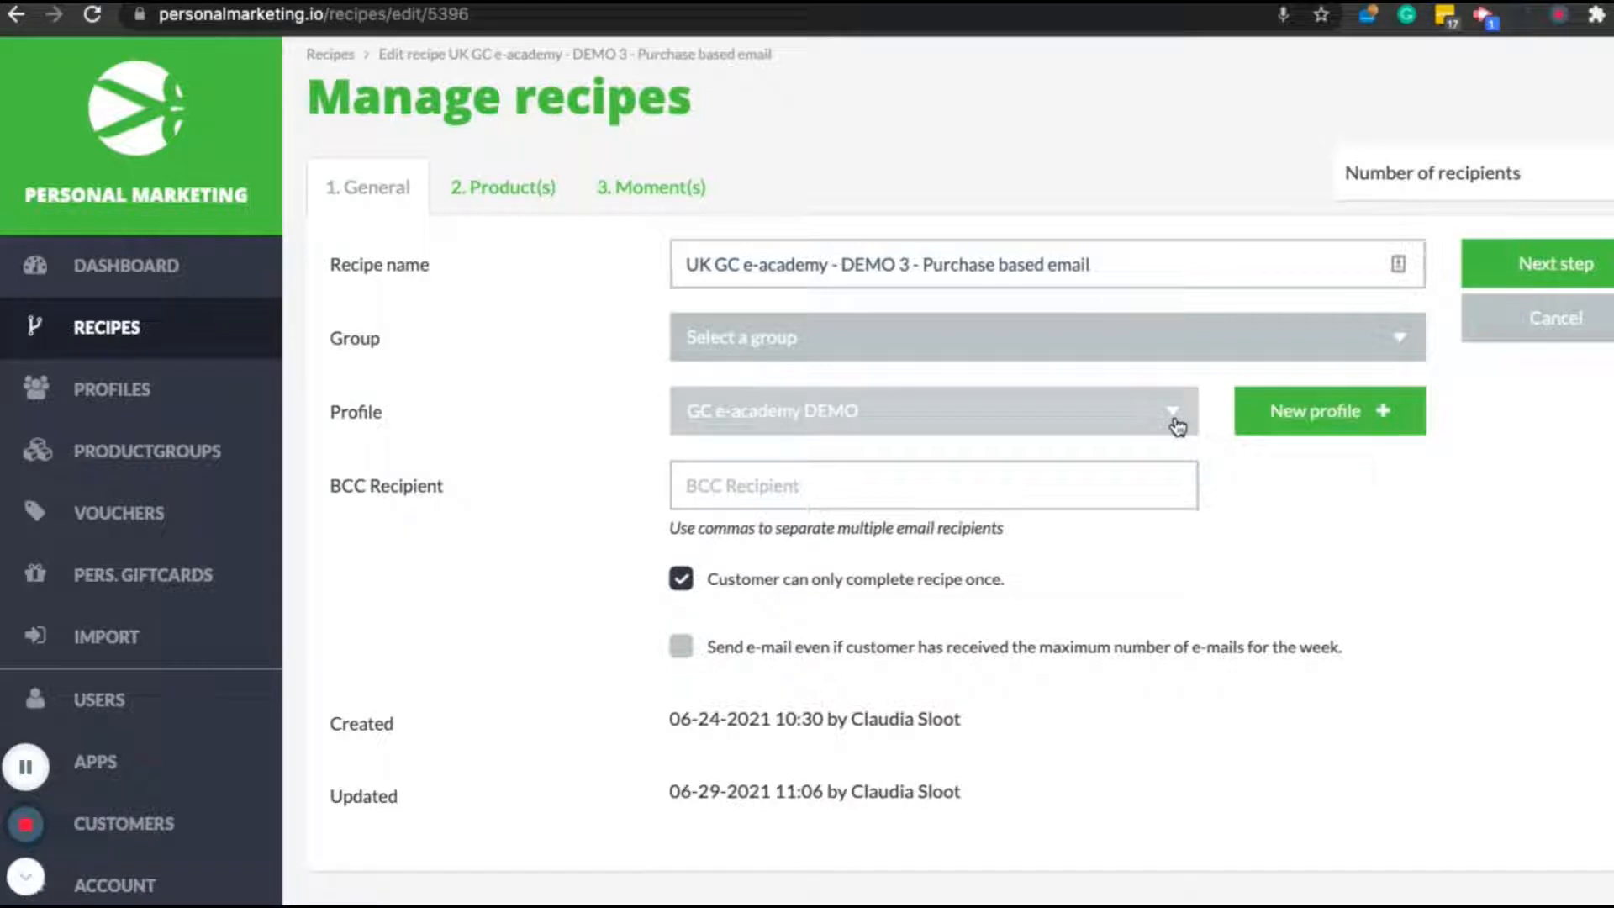
pyautogui.click(1317, 431)
pyautogui.scroll(-10, 1286, 558)
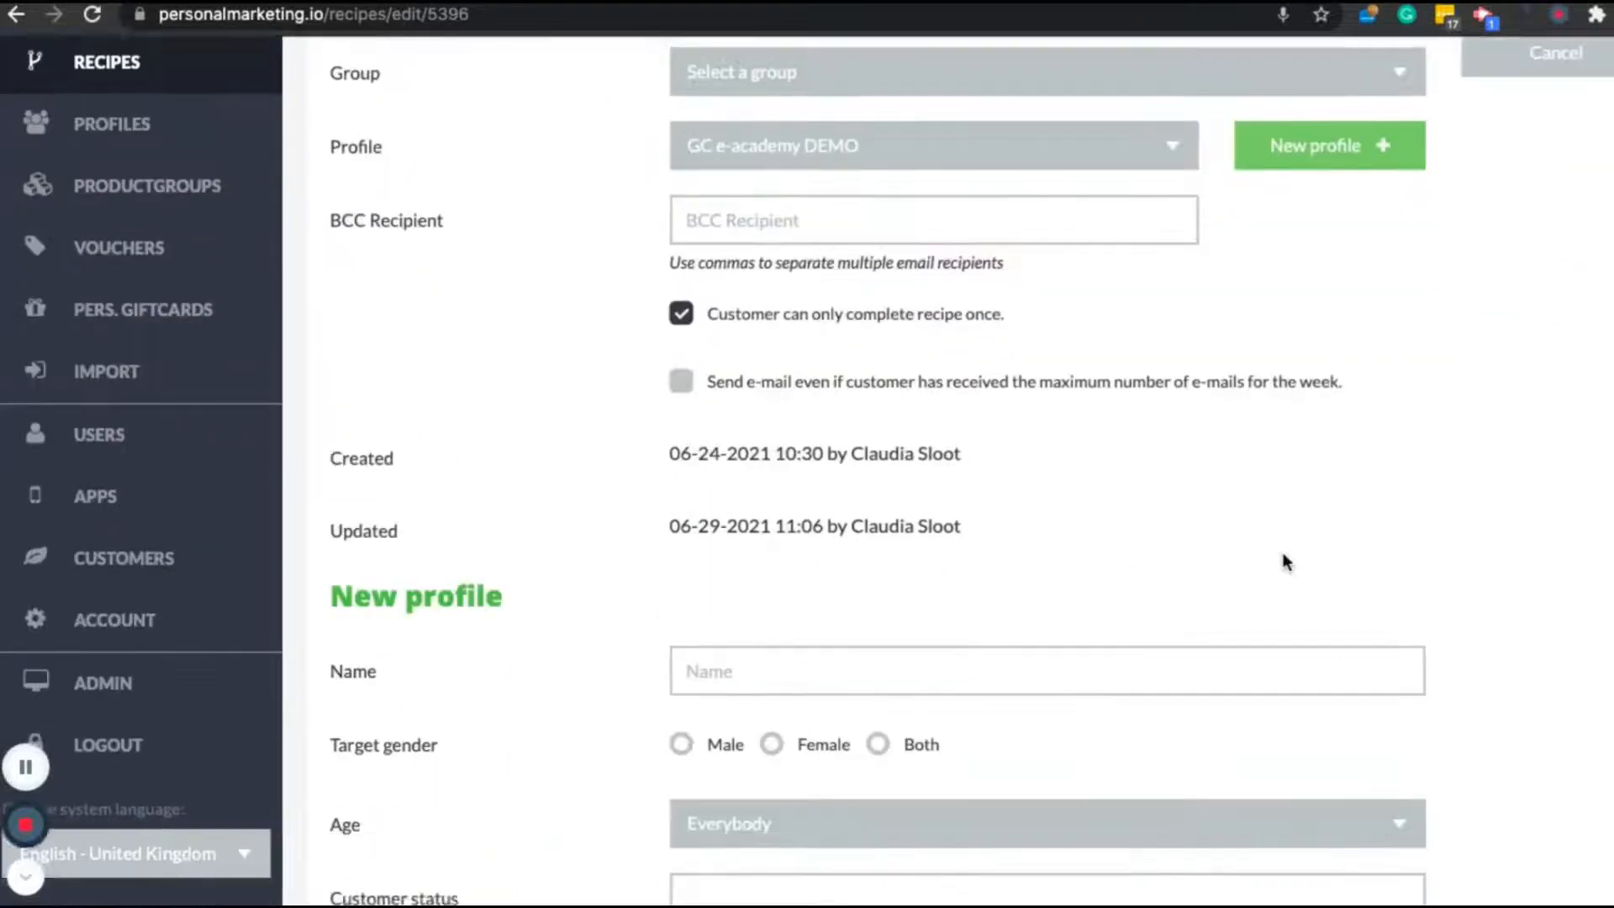
pyautogui.scroll(-2, 1284, 558)
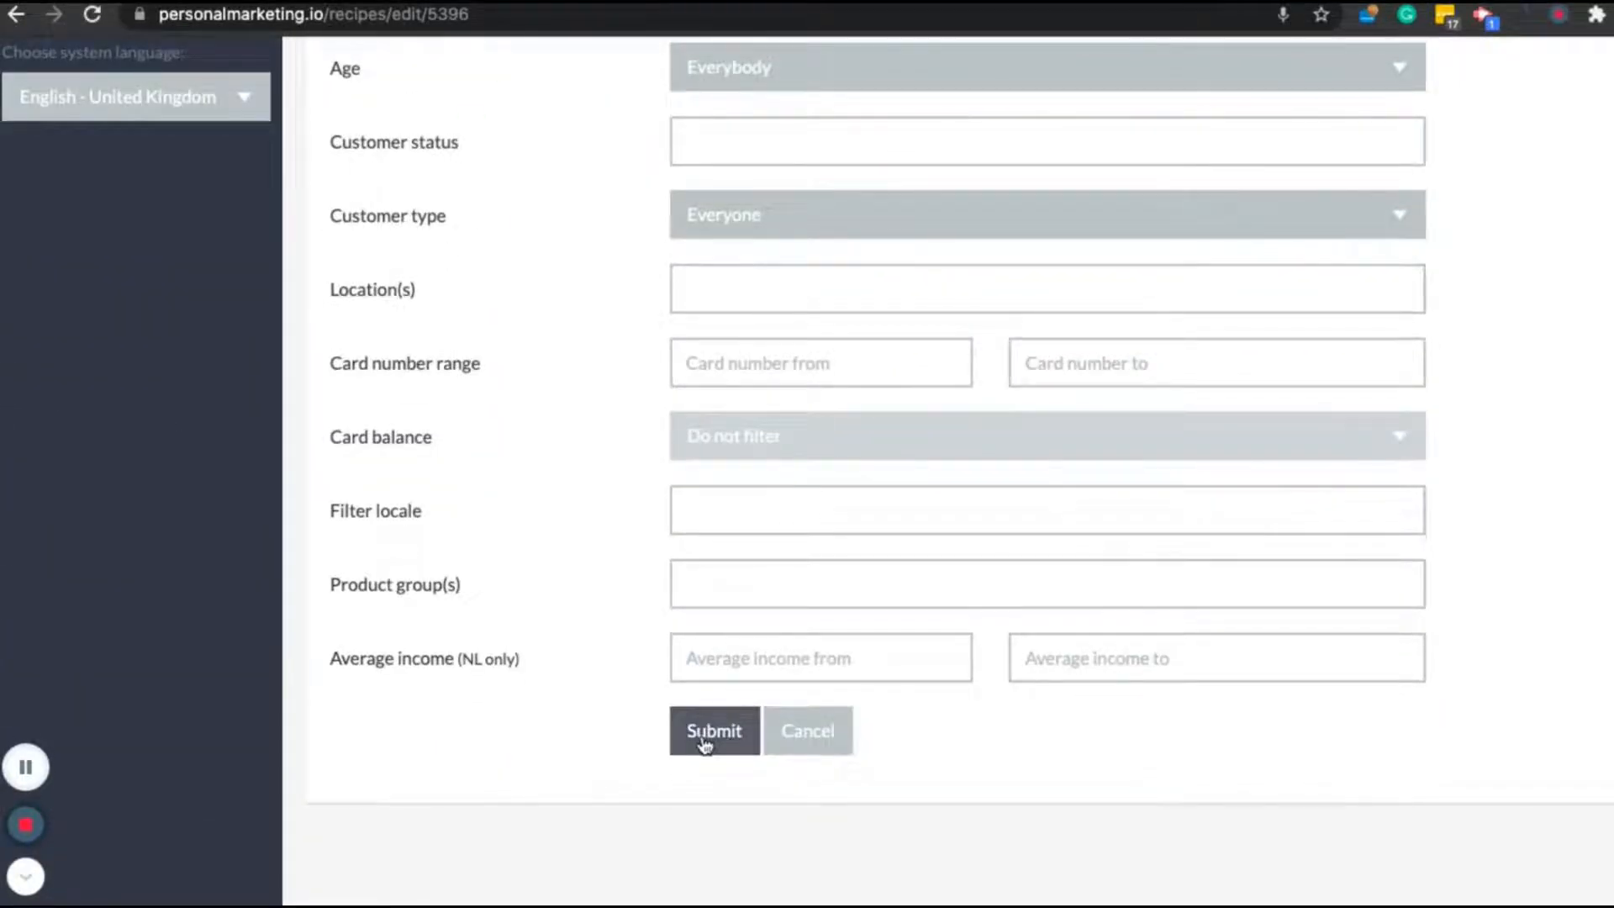
pyautogui.scroll(10, 703, 746)
pyautogui.scroll(2, 825, 345)
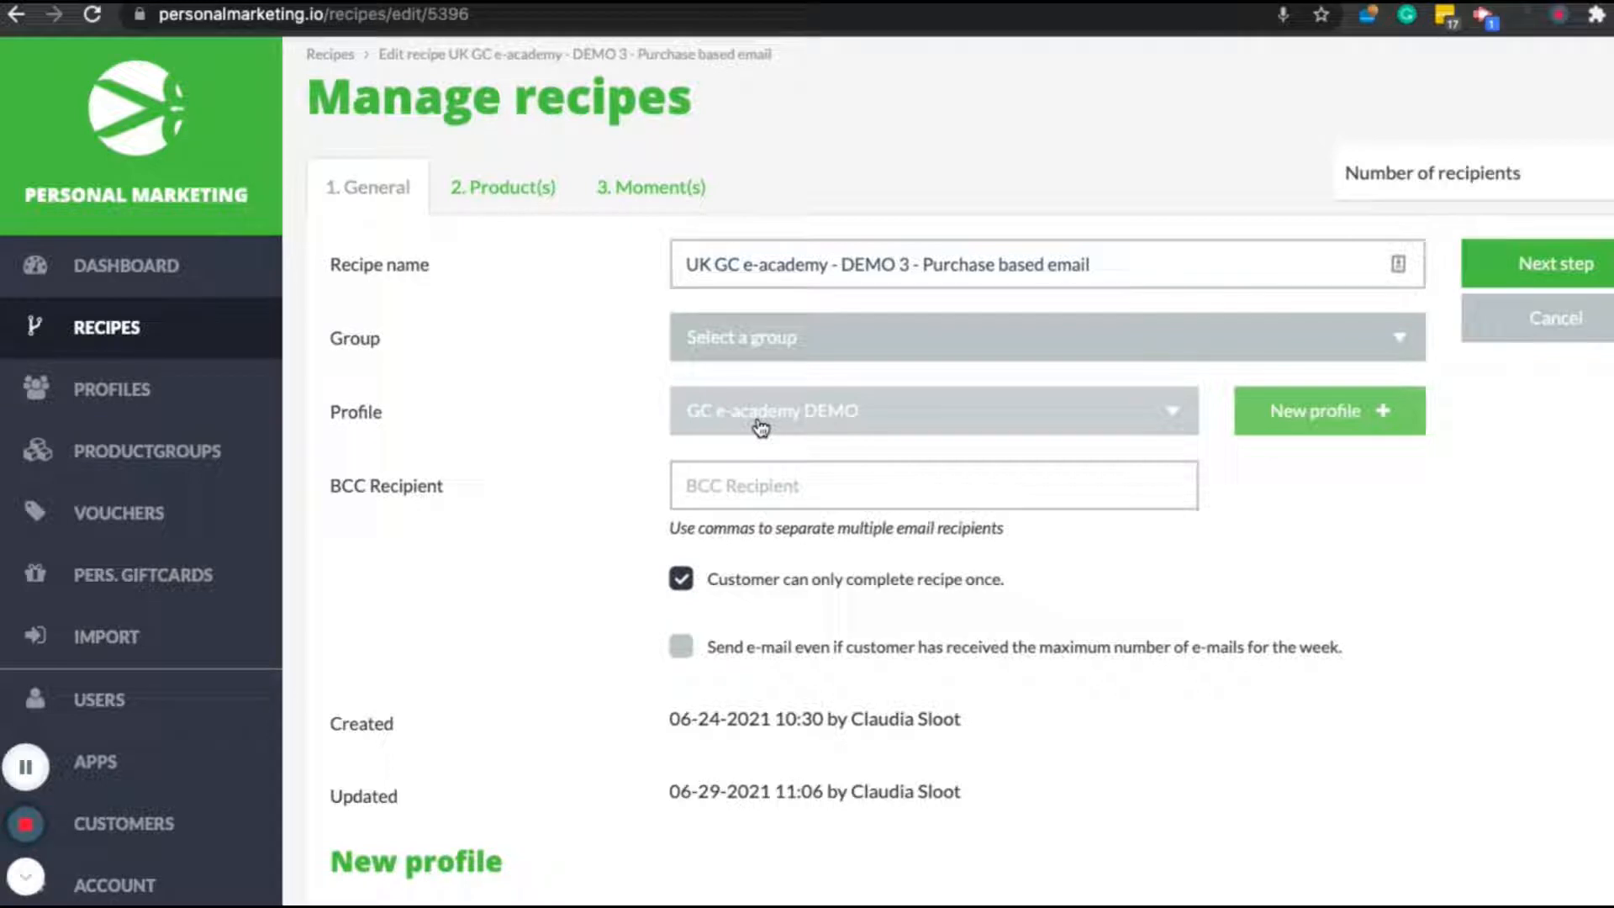
# - Advance the recipe from its general settings past the product group selection to the Moment(s) stage
pyautogui.click(1534, 266)
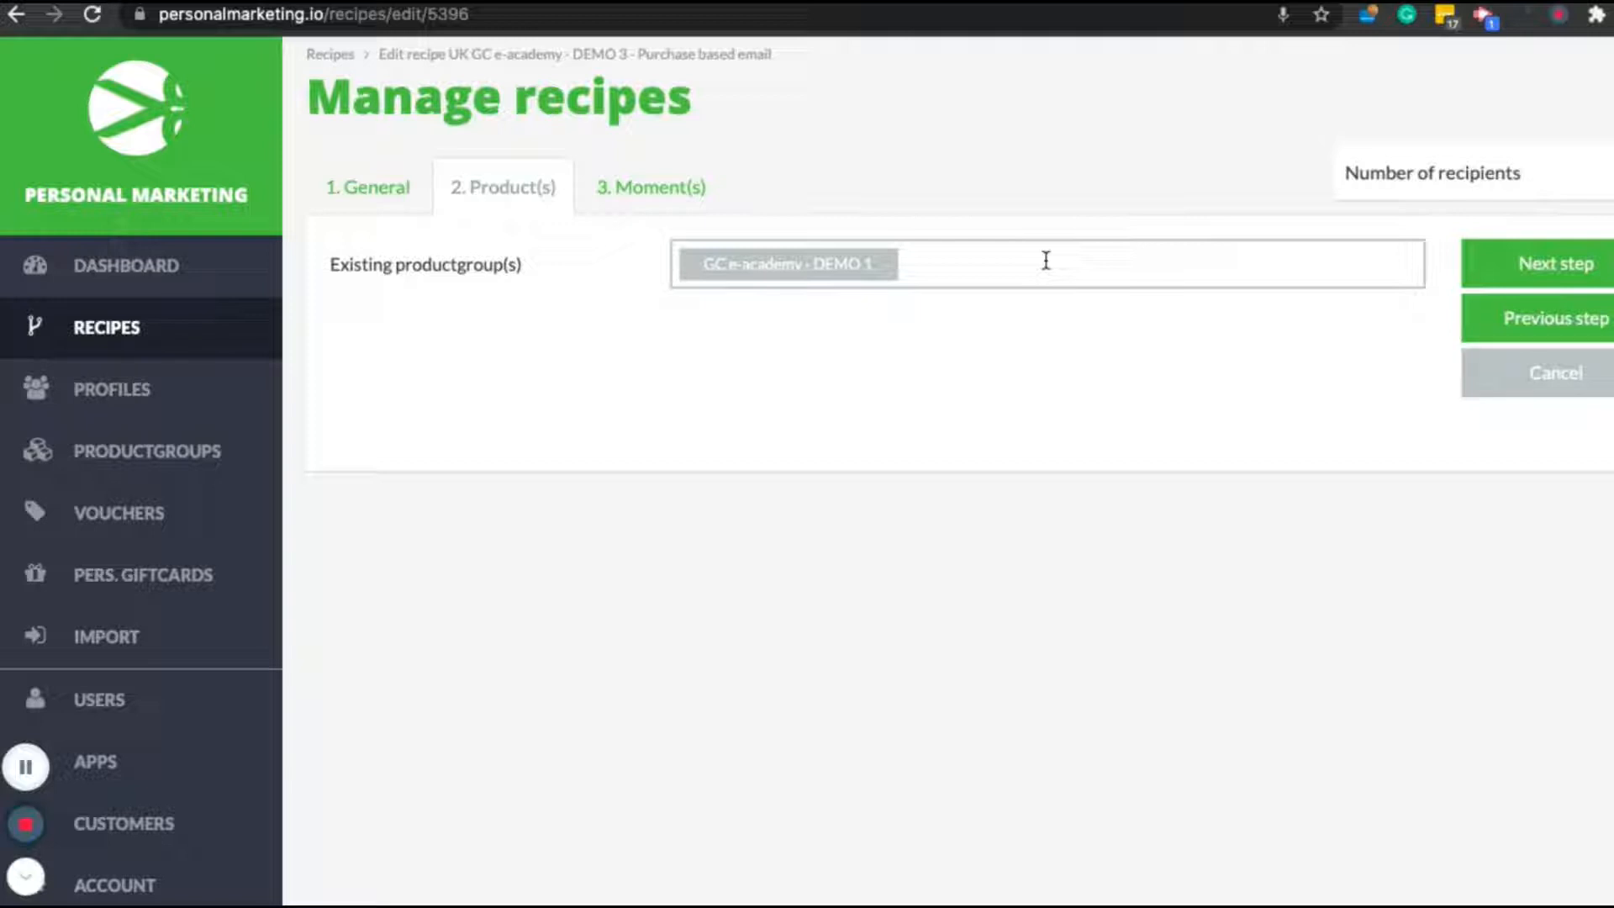
pyautogui.click(1555, 257)
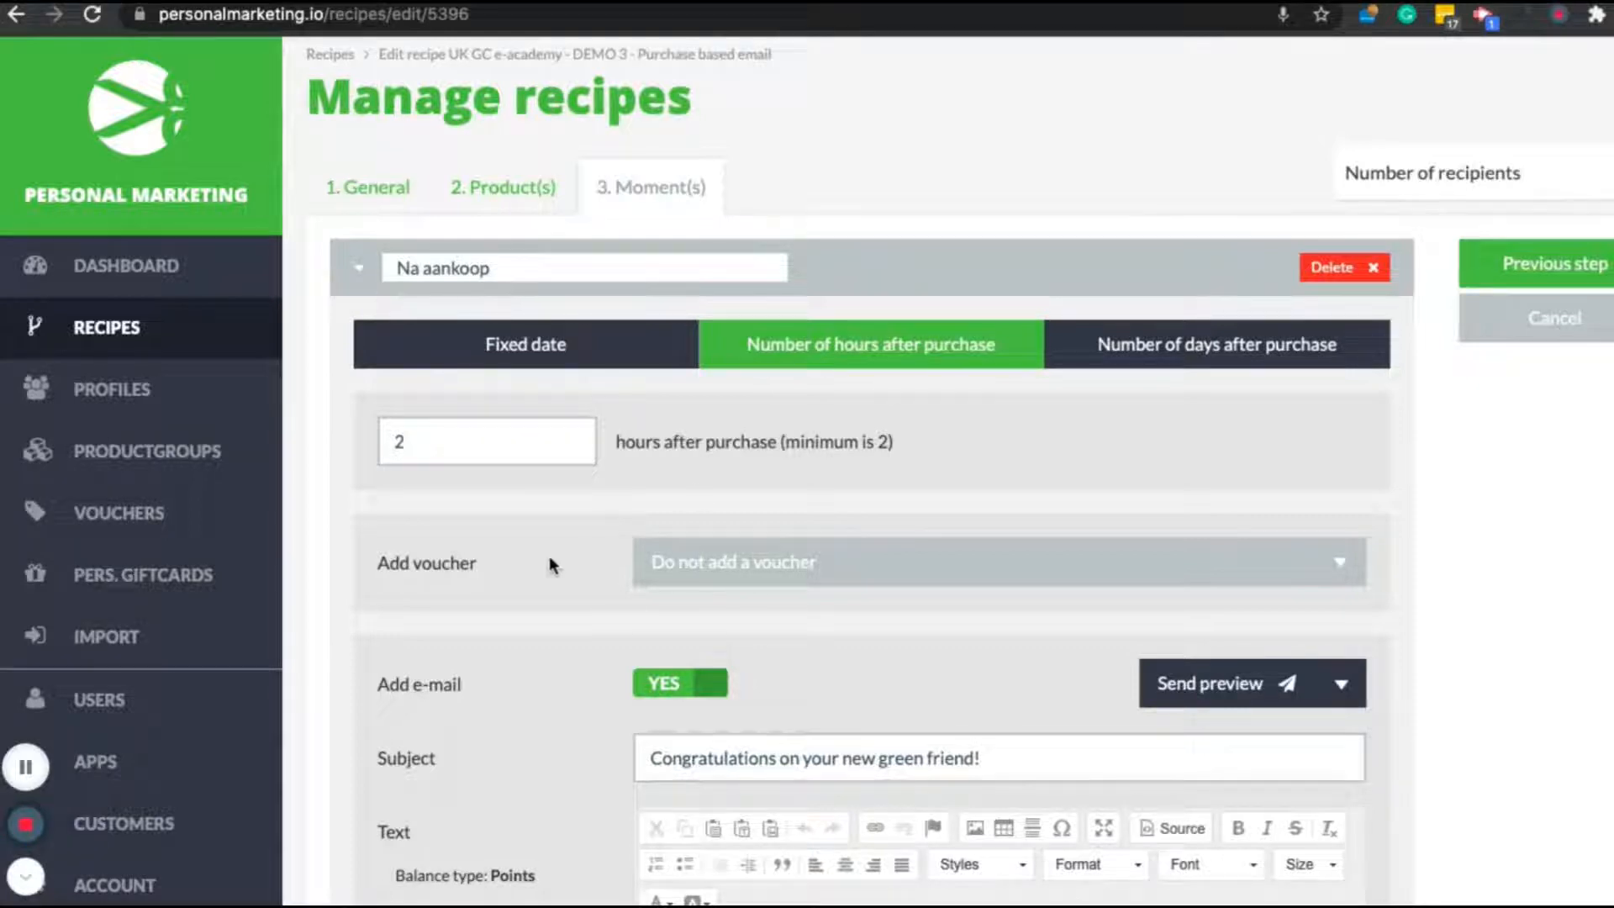
# - Try a fixed send date of 06-18-2021 for the "Na aankoop" moment
pyautogui.scroll(-1, 548, 559)
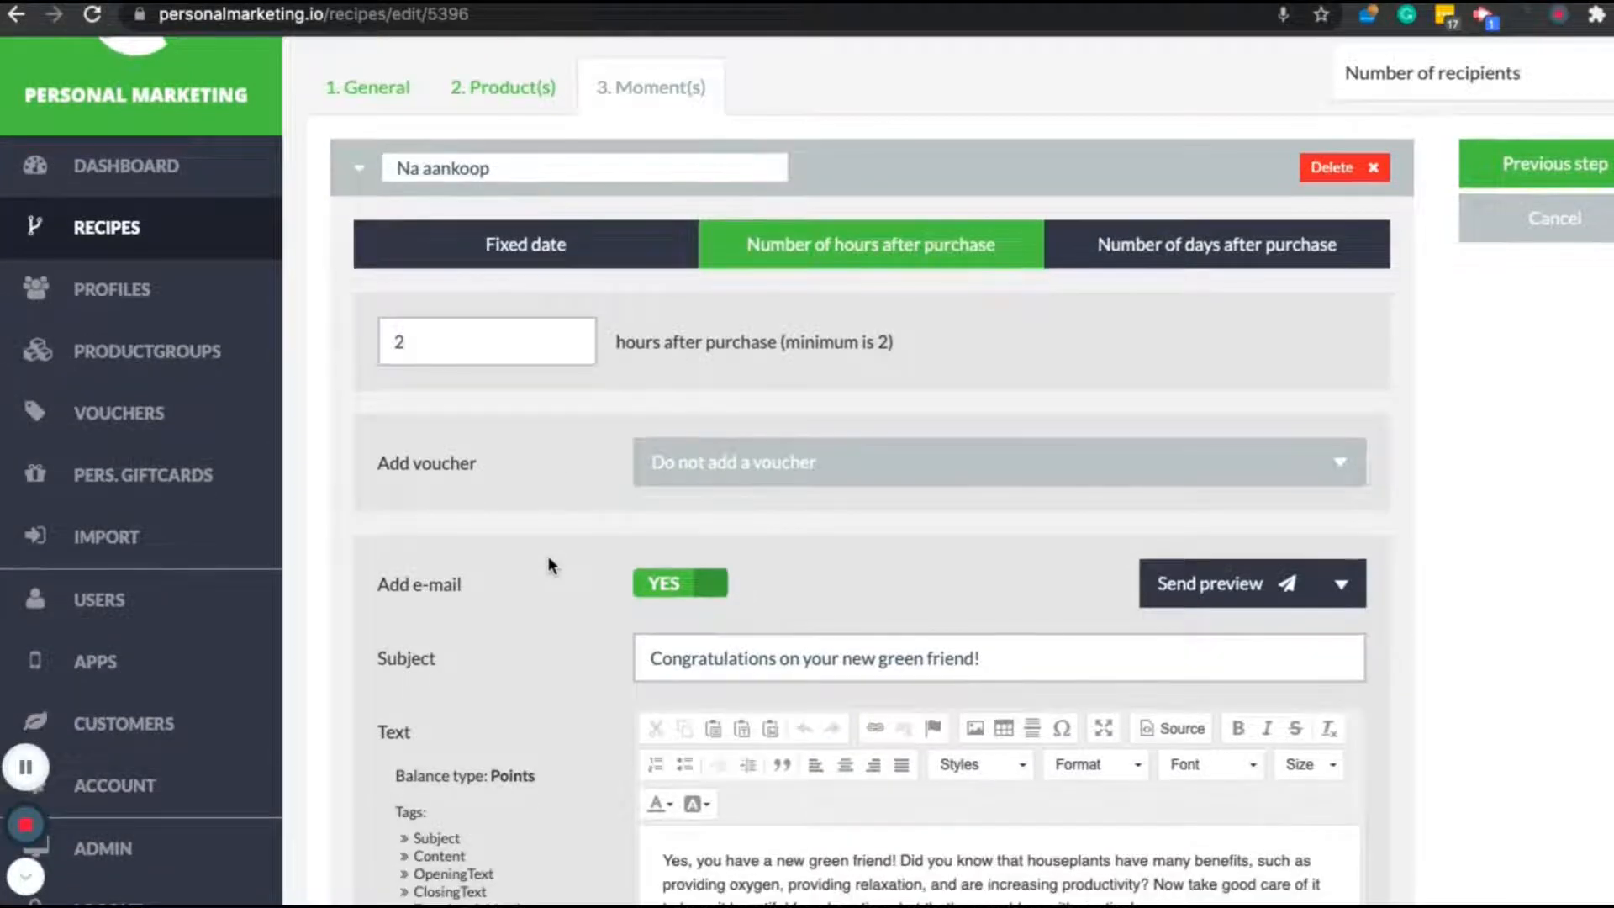
pyautogui.click(503, 263)
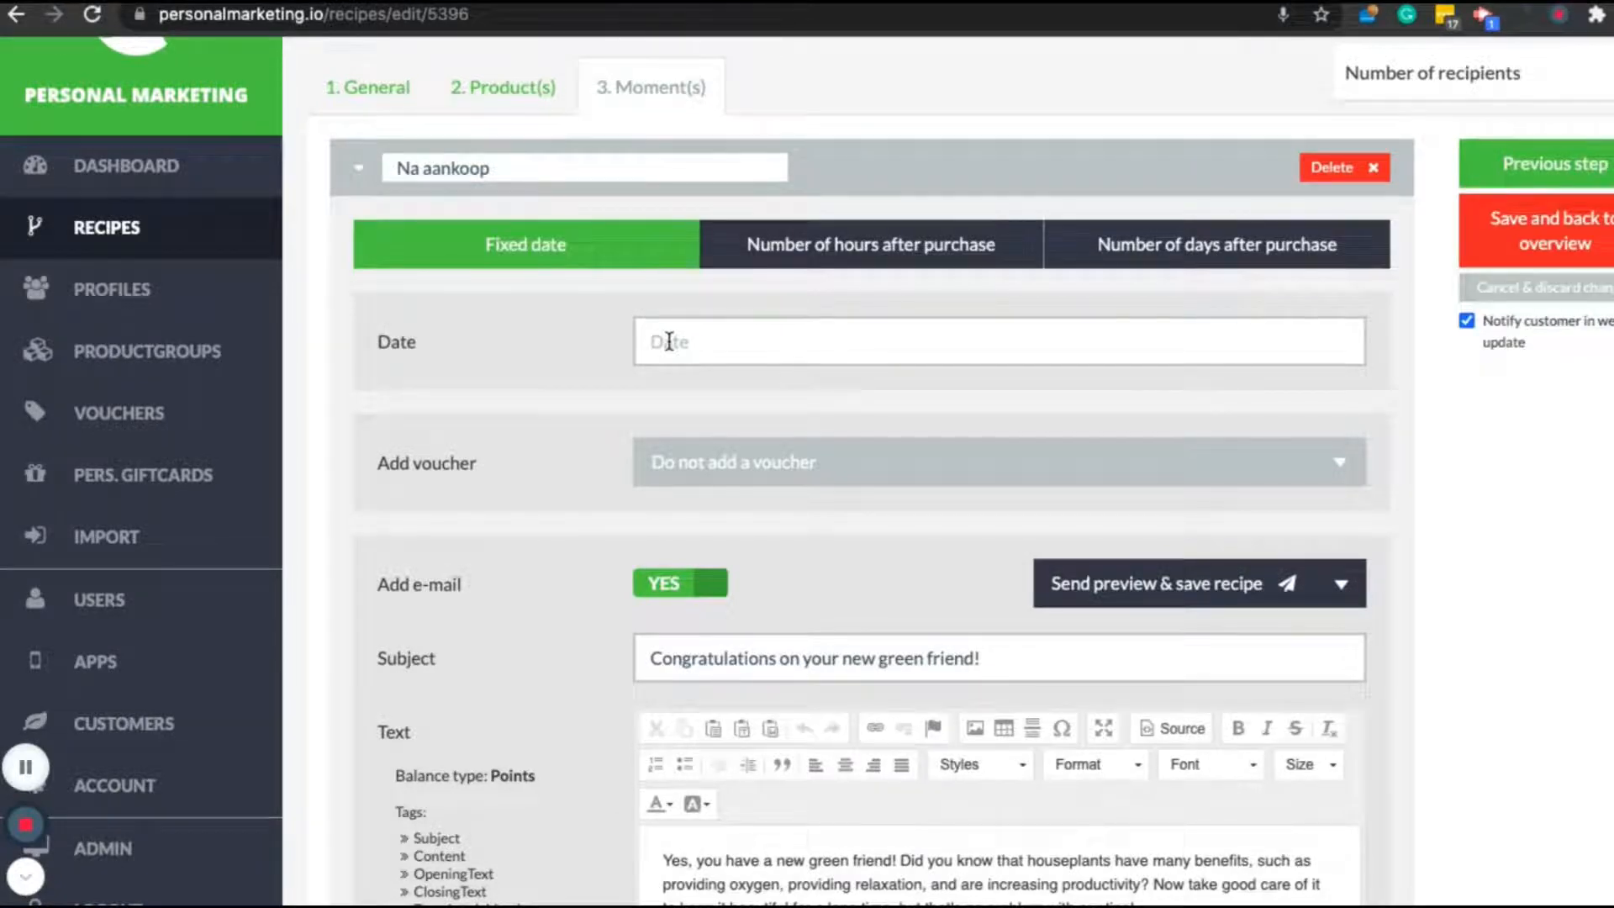
pyautogui.click(668, 341)
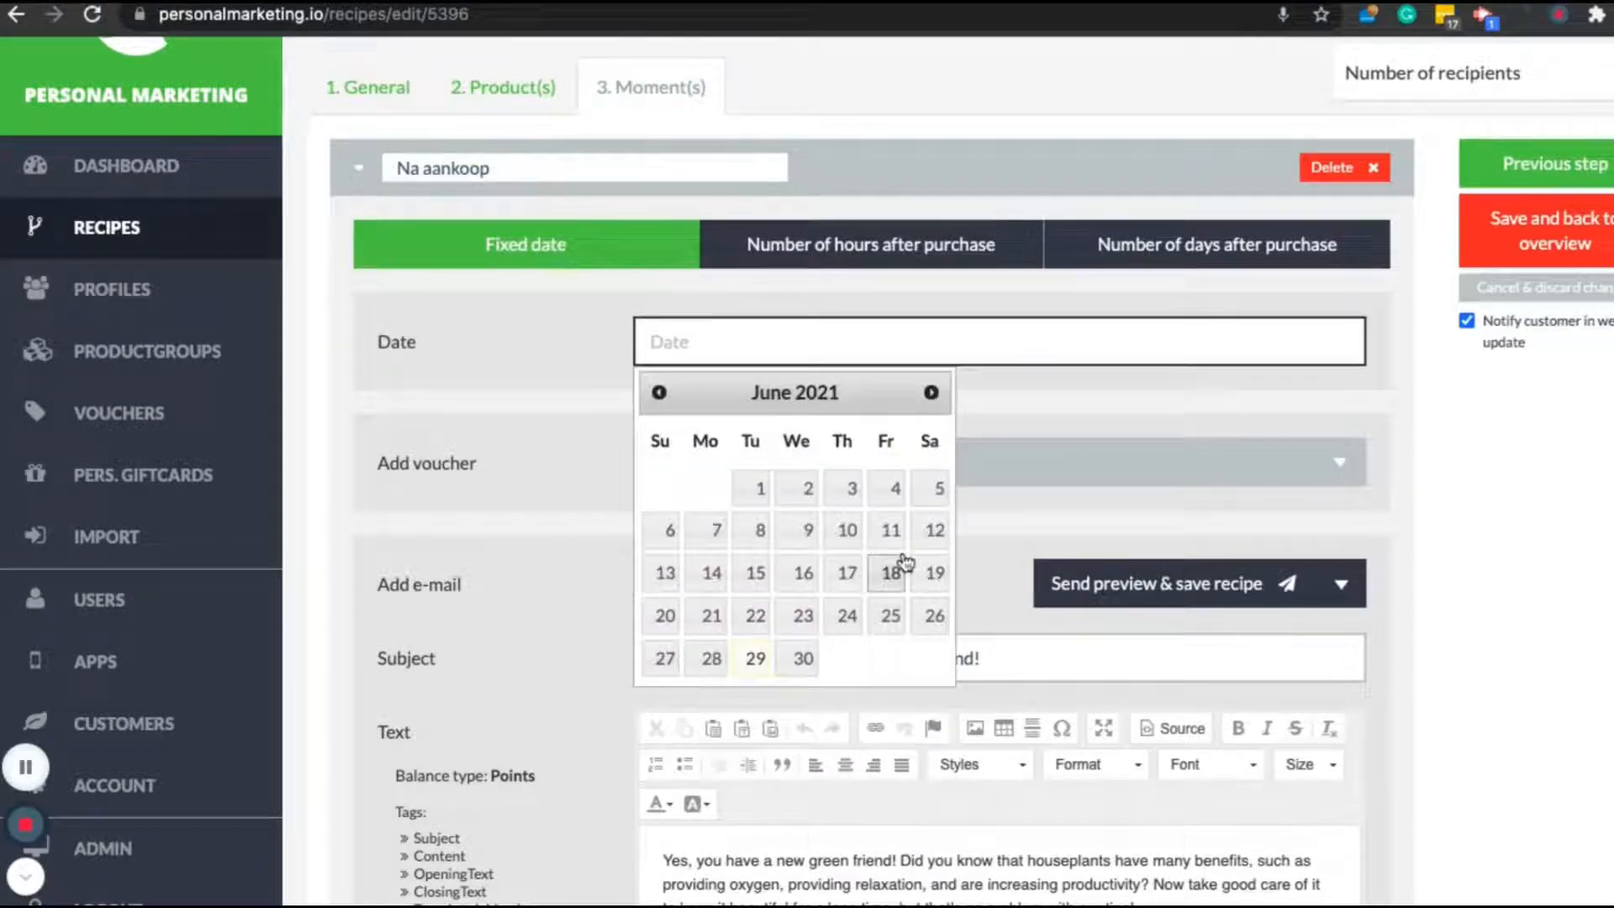
pyautogui.click(889, 571)
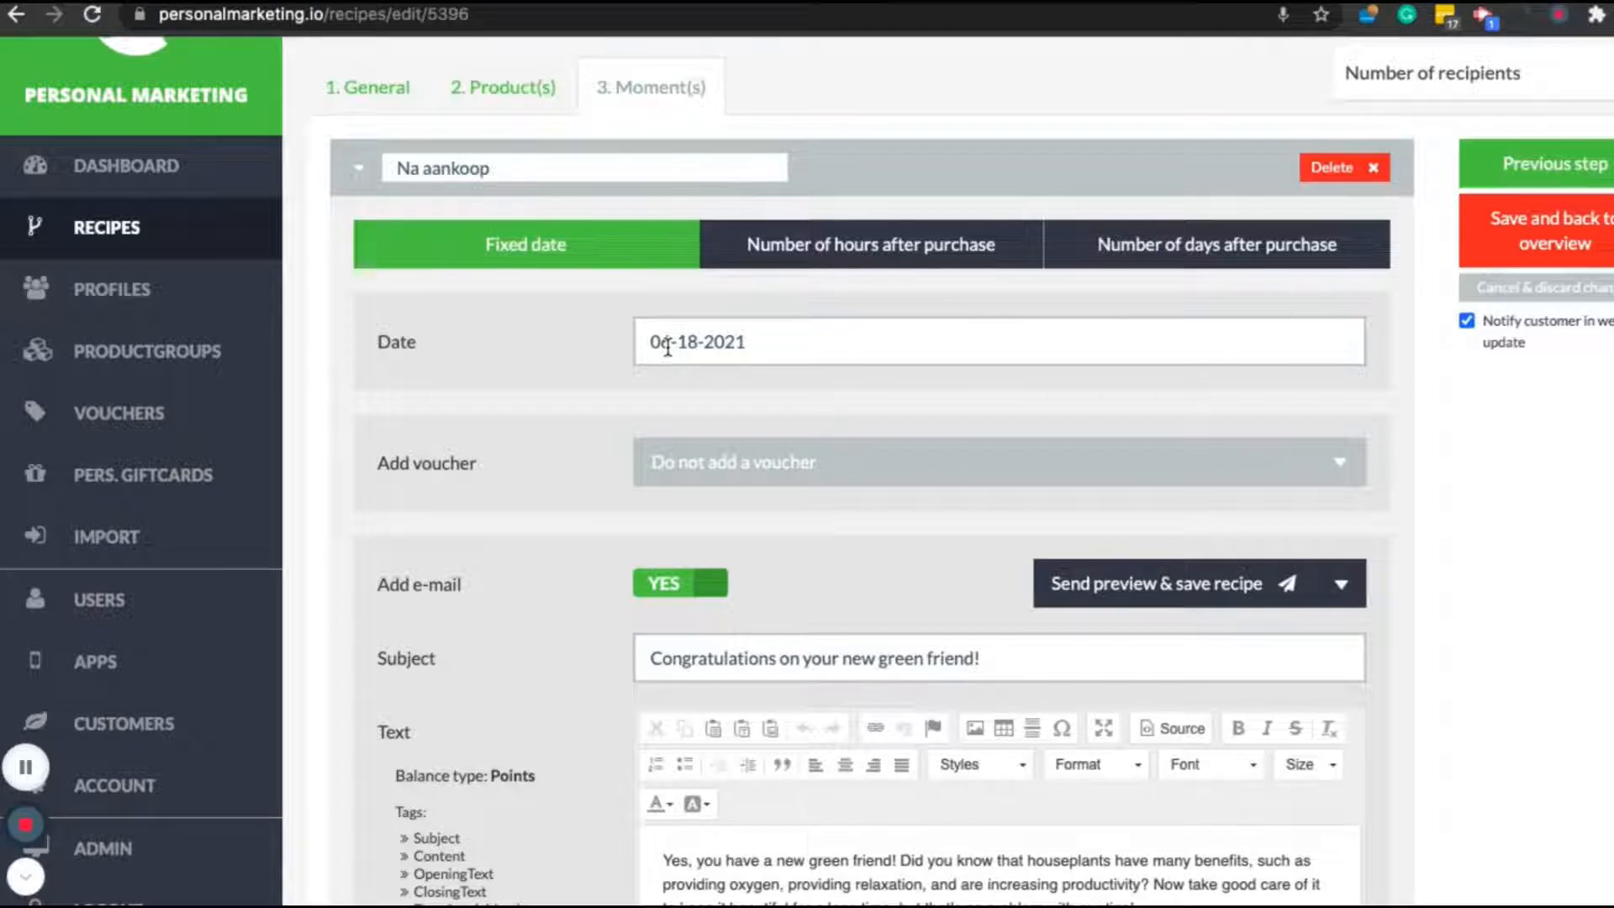
# - Set the "Na aankoop" moment to send 2 hours after purchase, also checking the days-after-purchase option
pyautogui.click(819, 250)
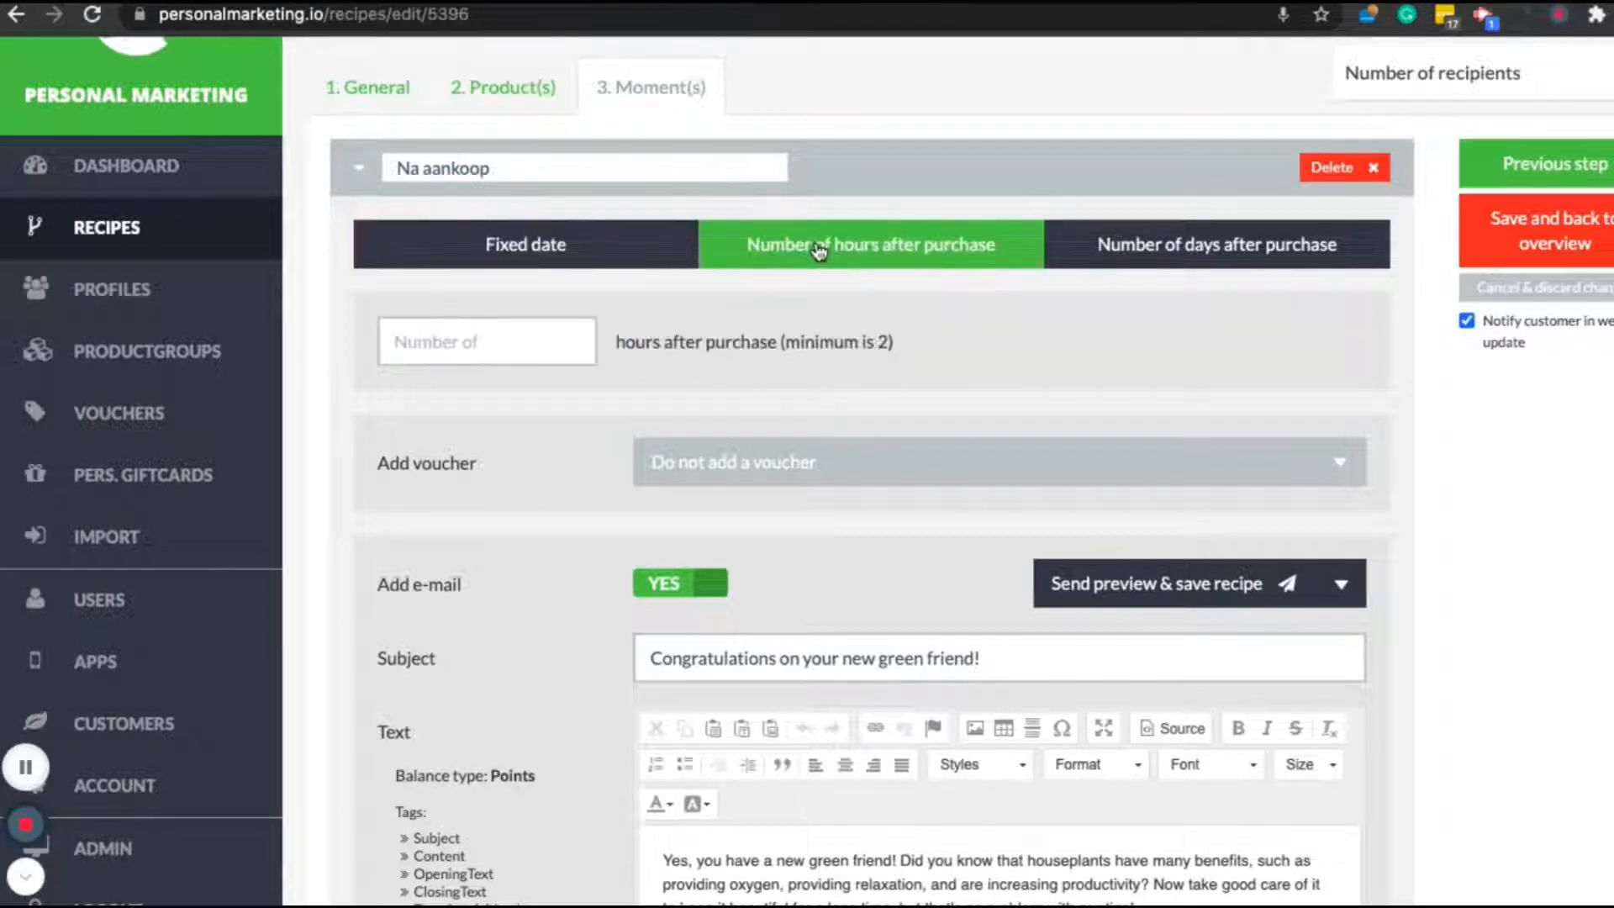
pyautogui.click(569, 336)
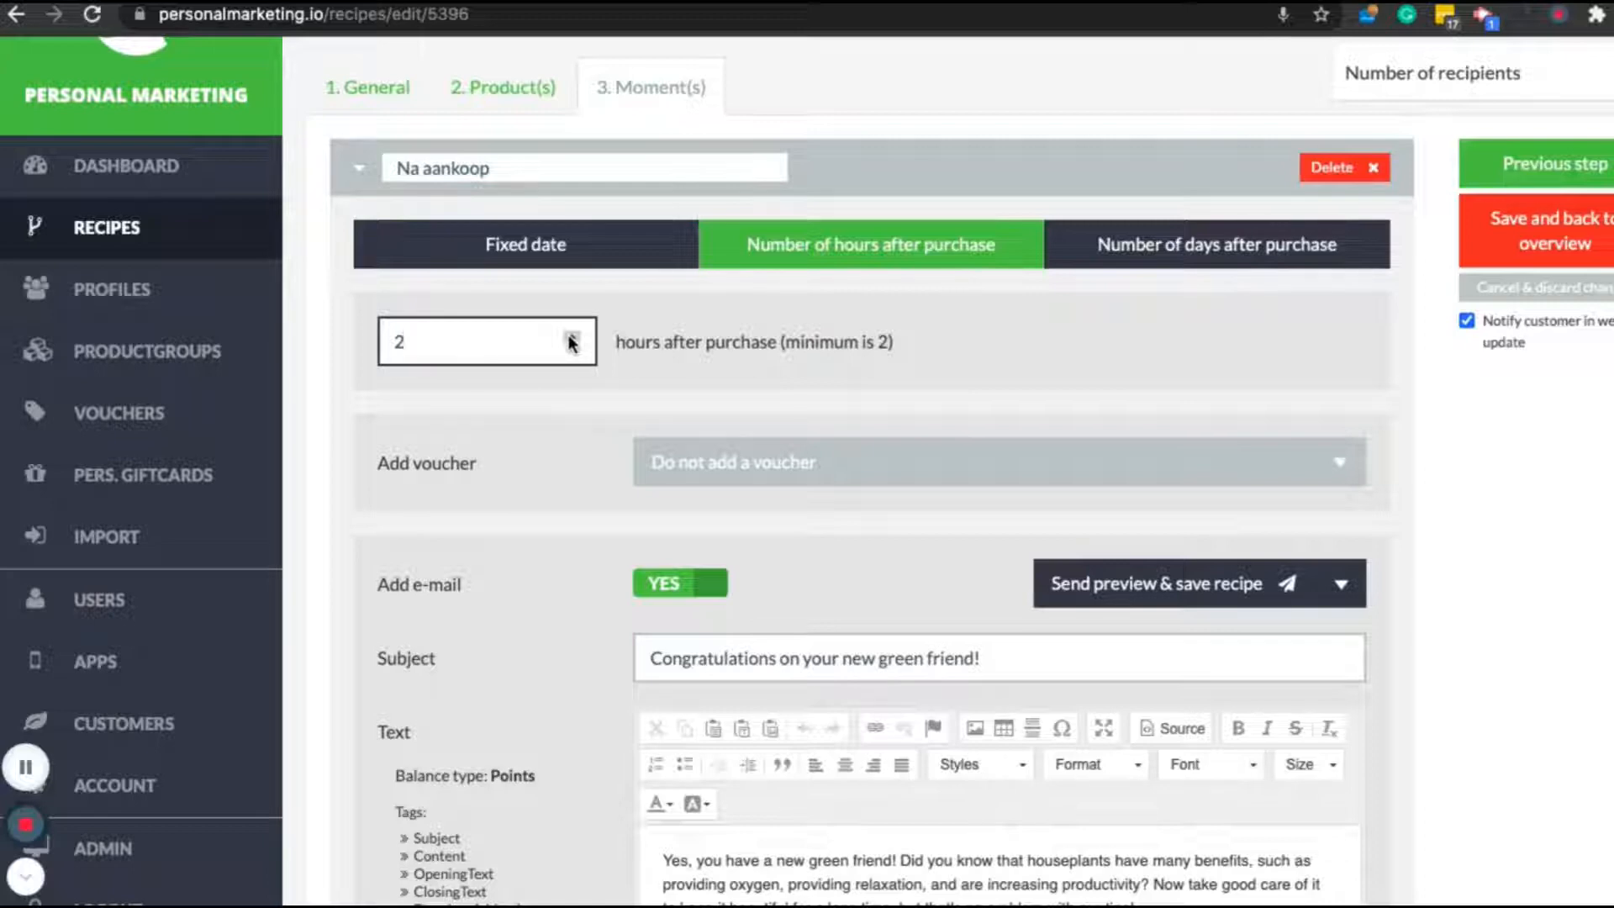
pyautogui.click(1152, 250)
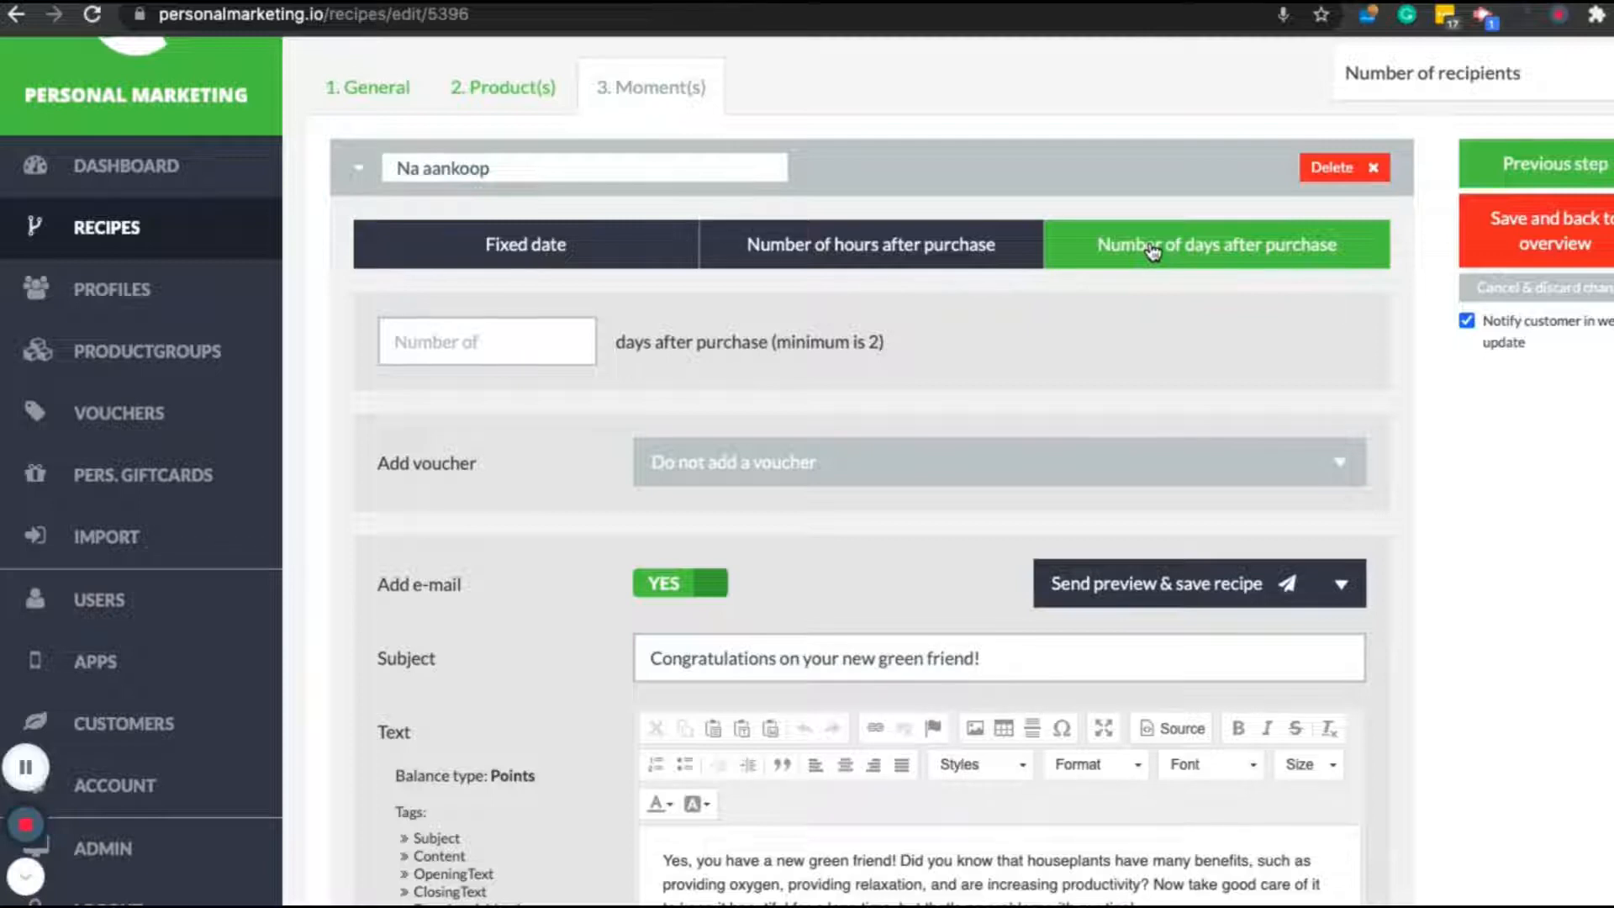
pyautogui.click(761, 243)
pyautogui.click(572, 340)
pyautogui.click(570, 336)
# - Review the moment's voucher option, e-mail subject, text tags, opening and closing texts, and sending window
pyautogui.scroll(-3, 579, 504)
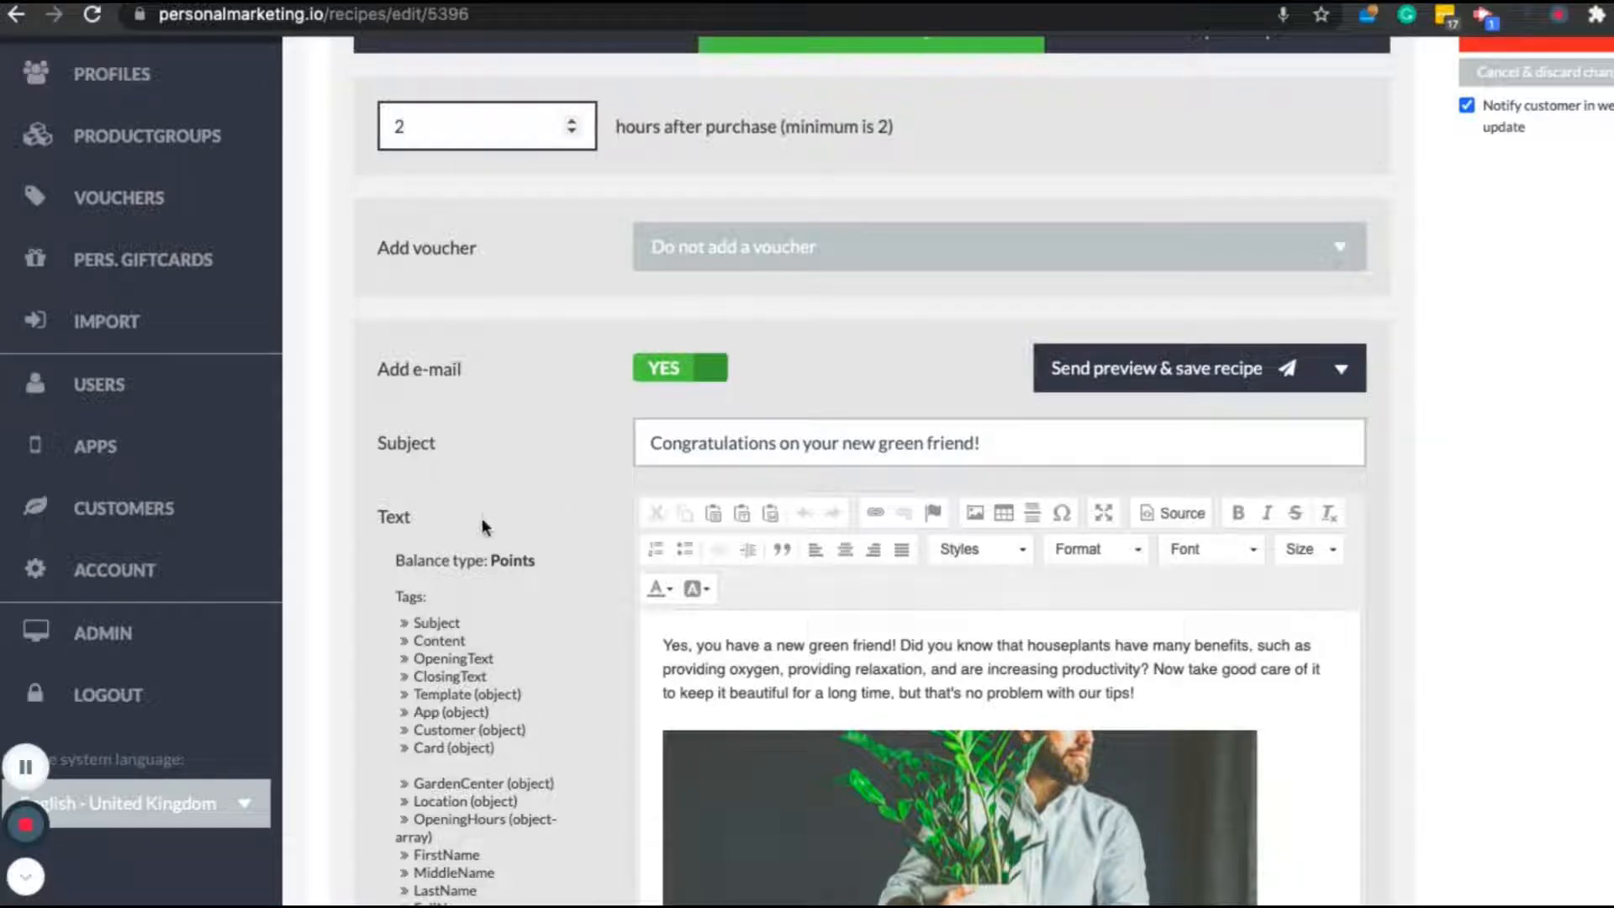
pyautogui.scroll(-5, 483, 517)
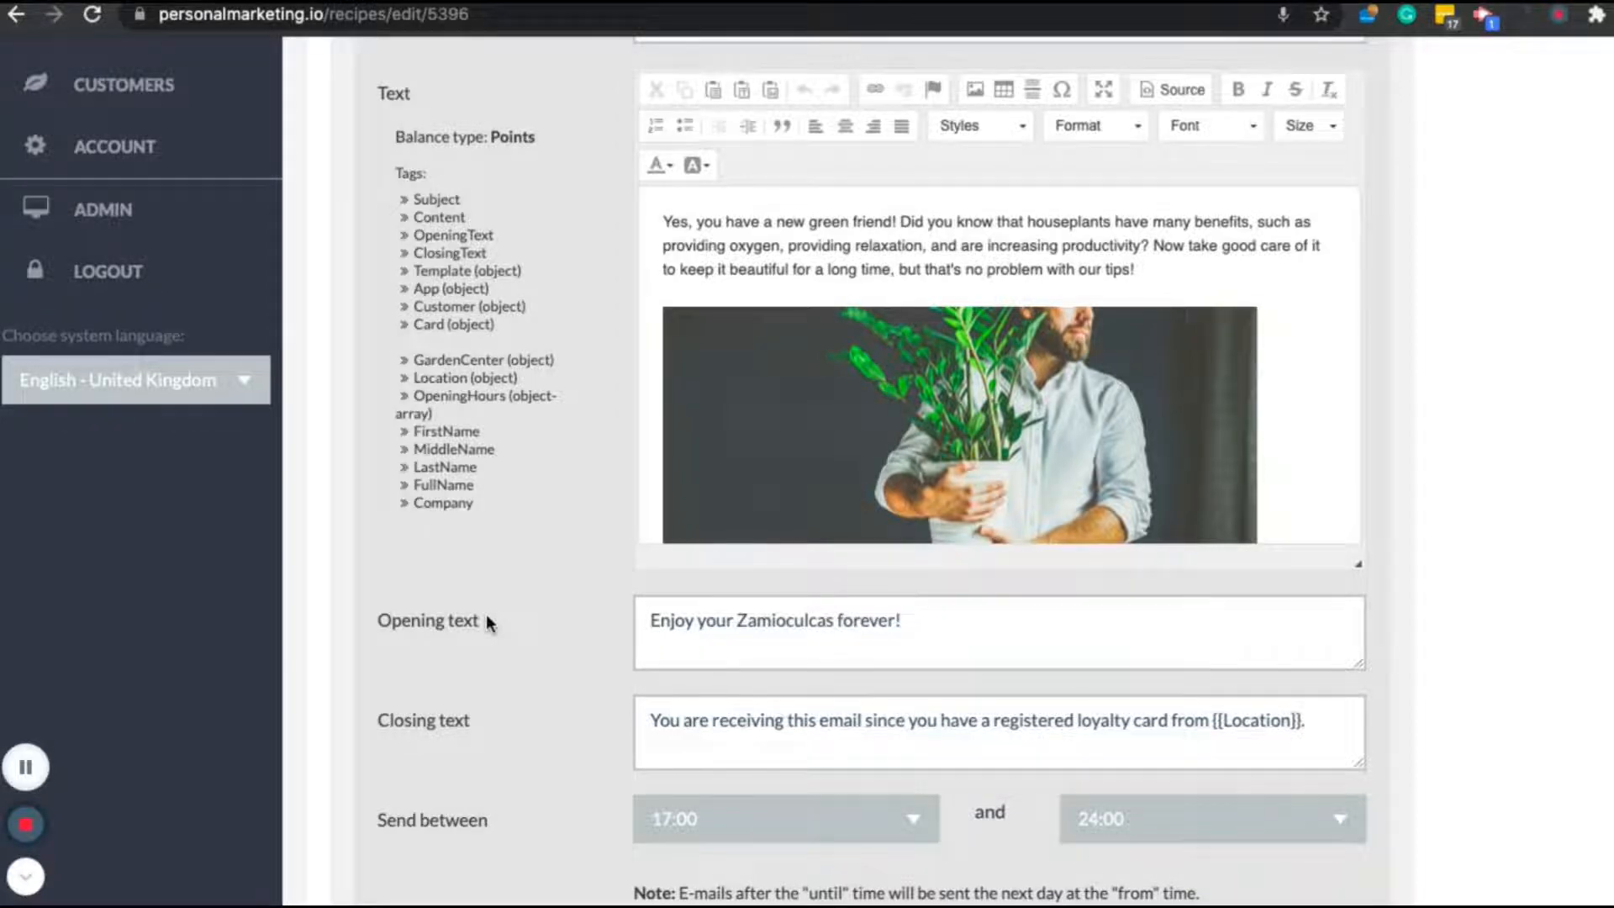
pyautogui.scroll(5, 487, 622)
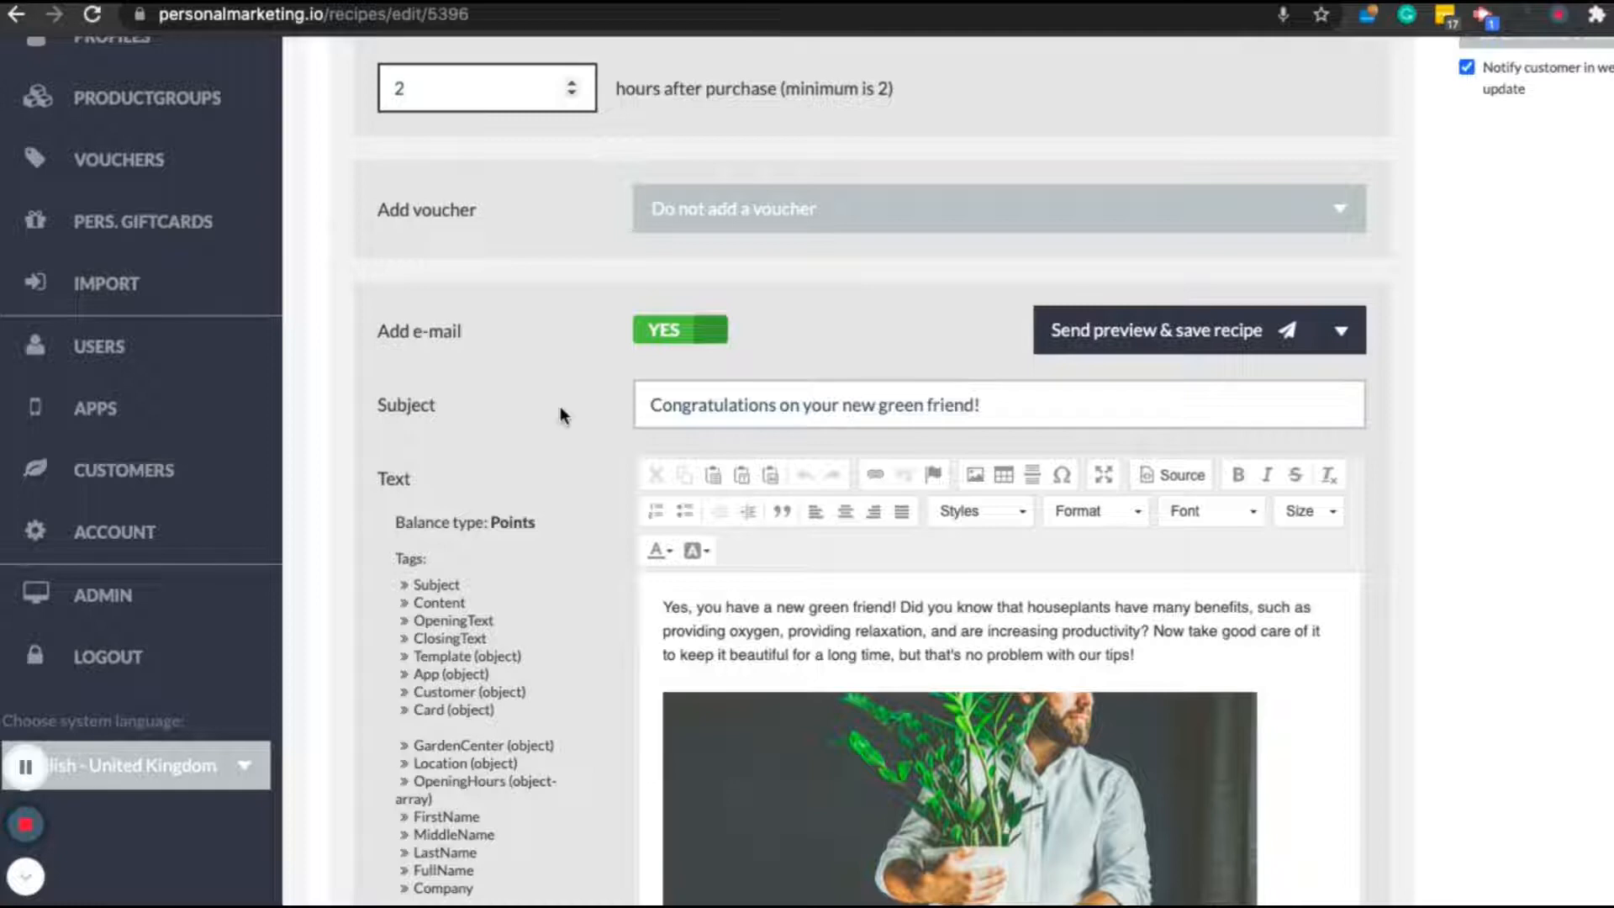
pyautogui.scroll(-10, 521, 632)
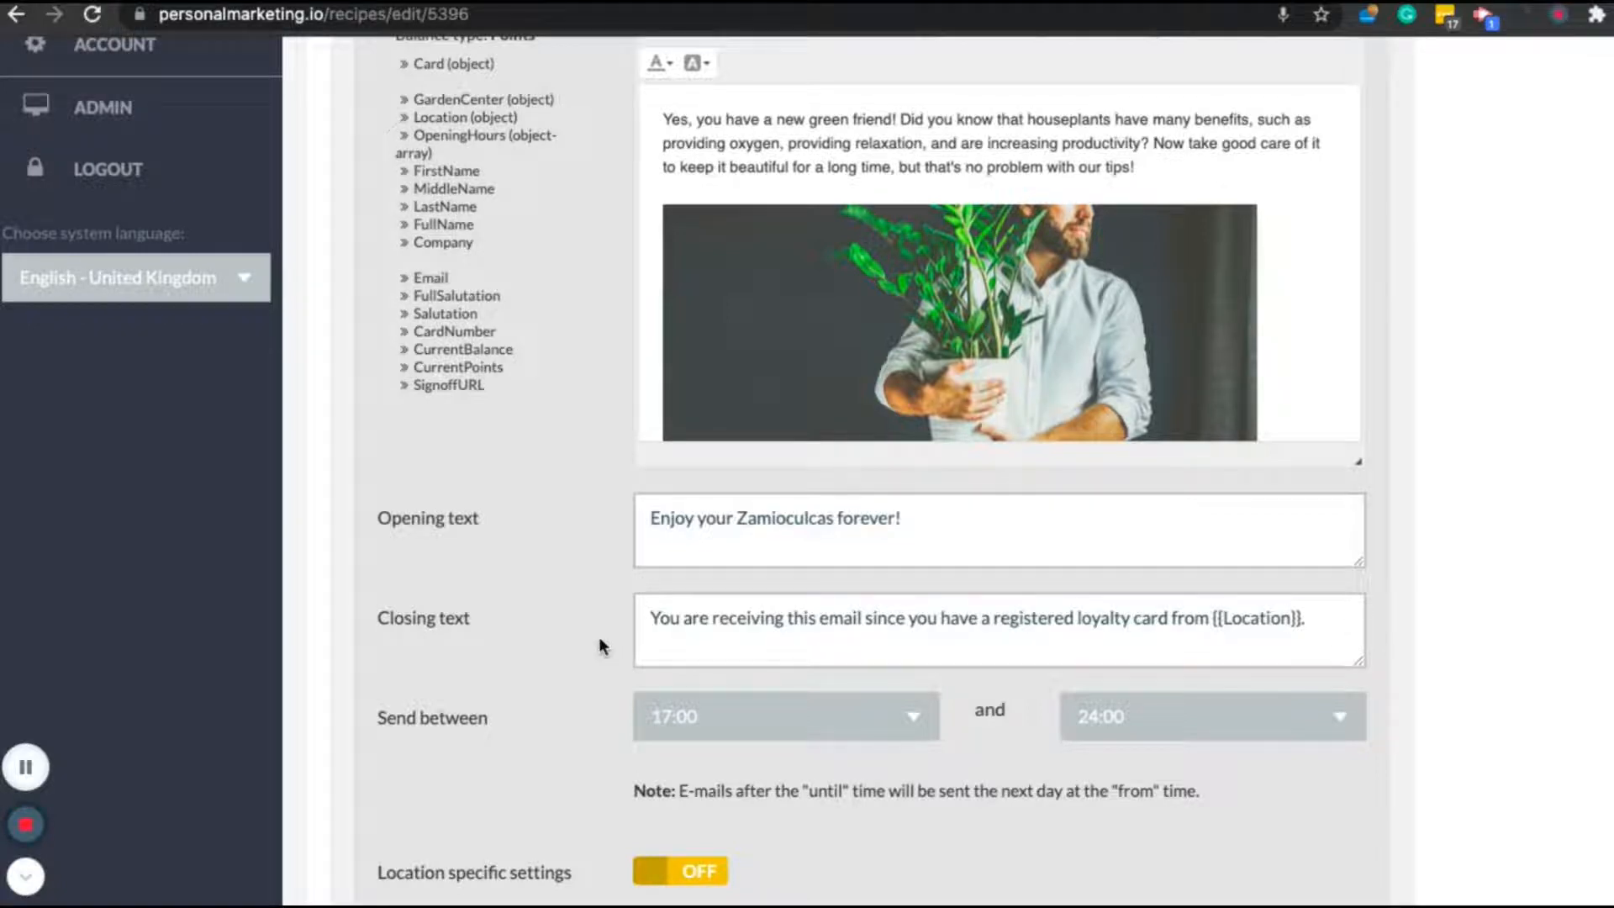
# - Inspect the image properties of the plant photo in the e-mail text and close them without changes
pyautogui.scroll(3, 599, 637)
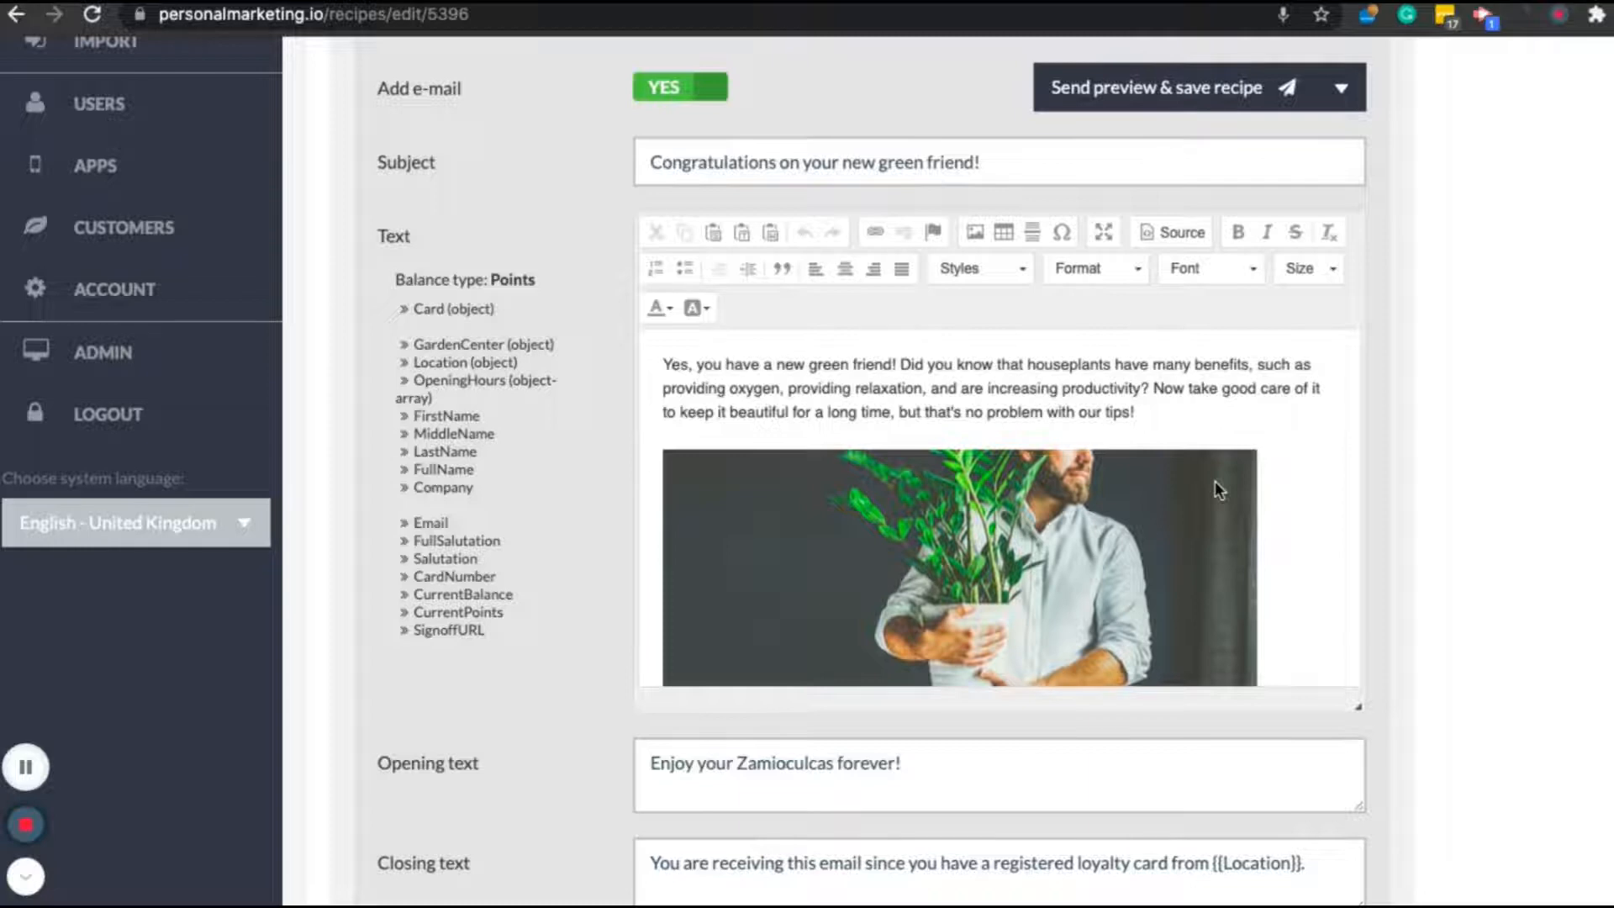
pyautogui.click(1214, 481)
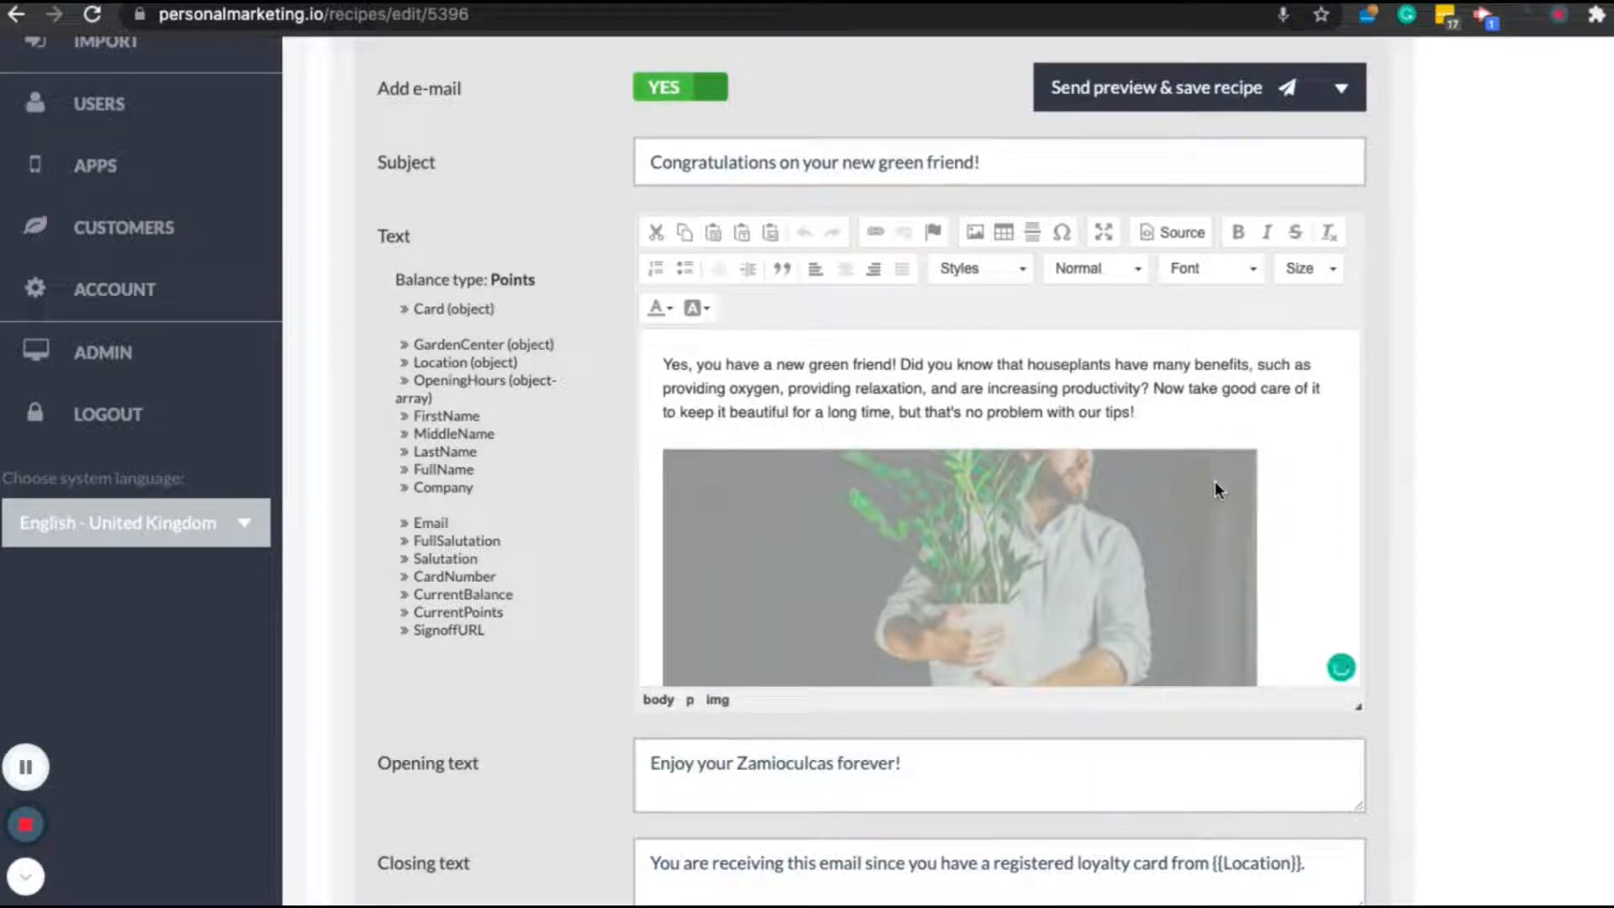
pyautogui.click(968, 234)
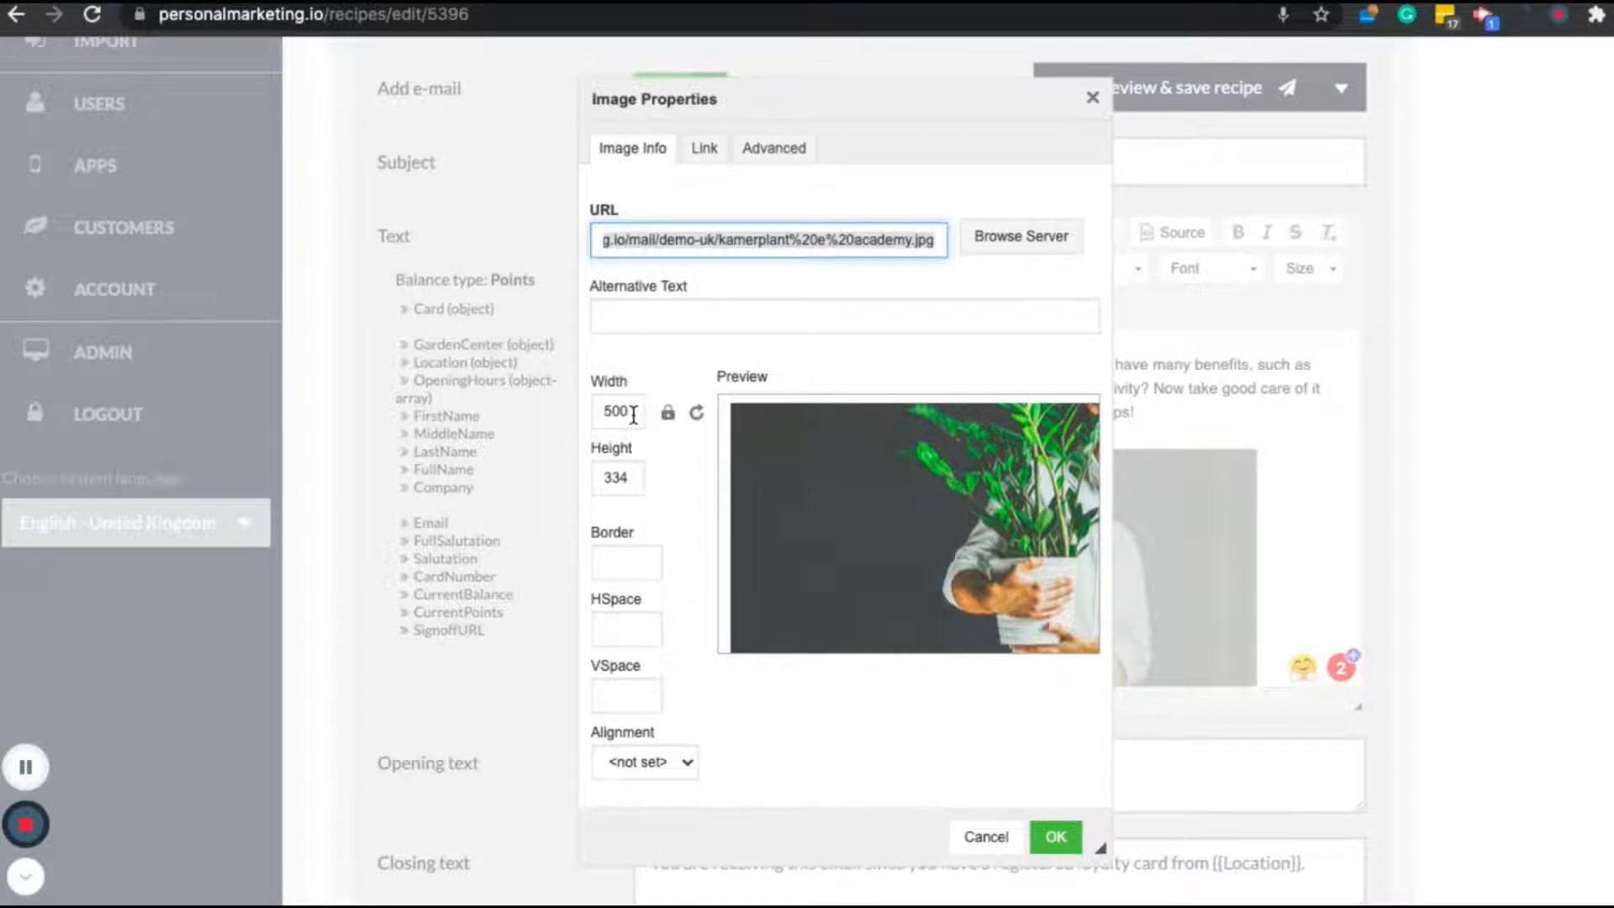
pyautogui.click(970, 836)
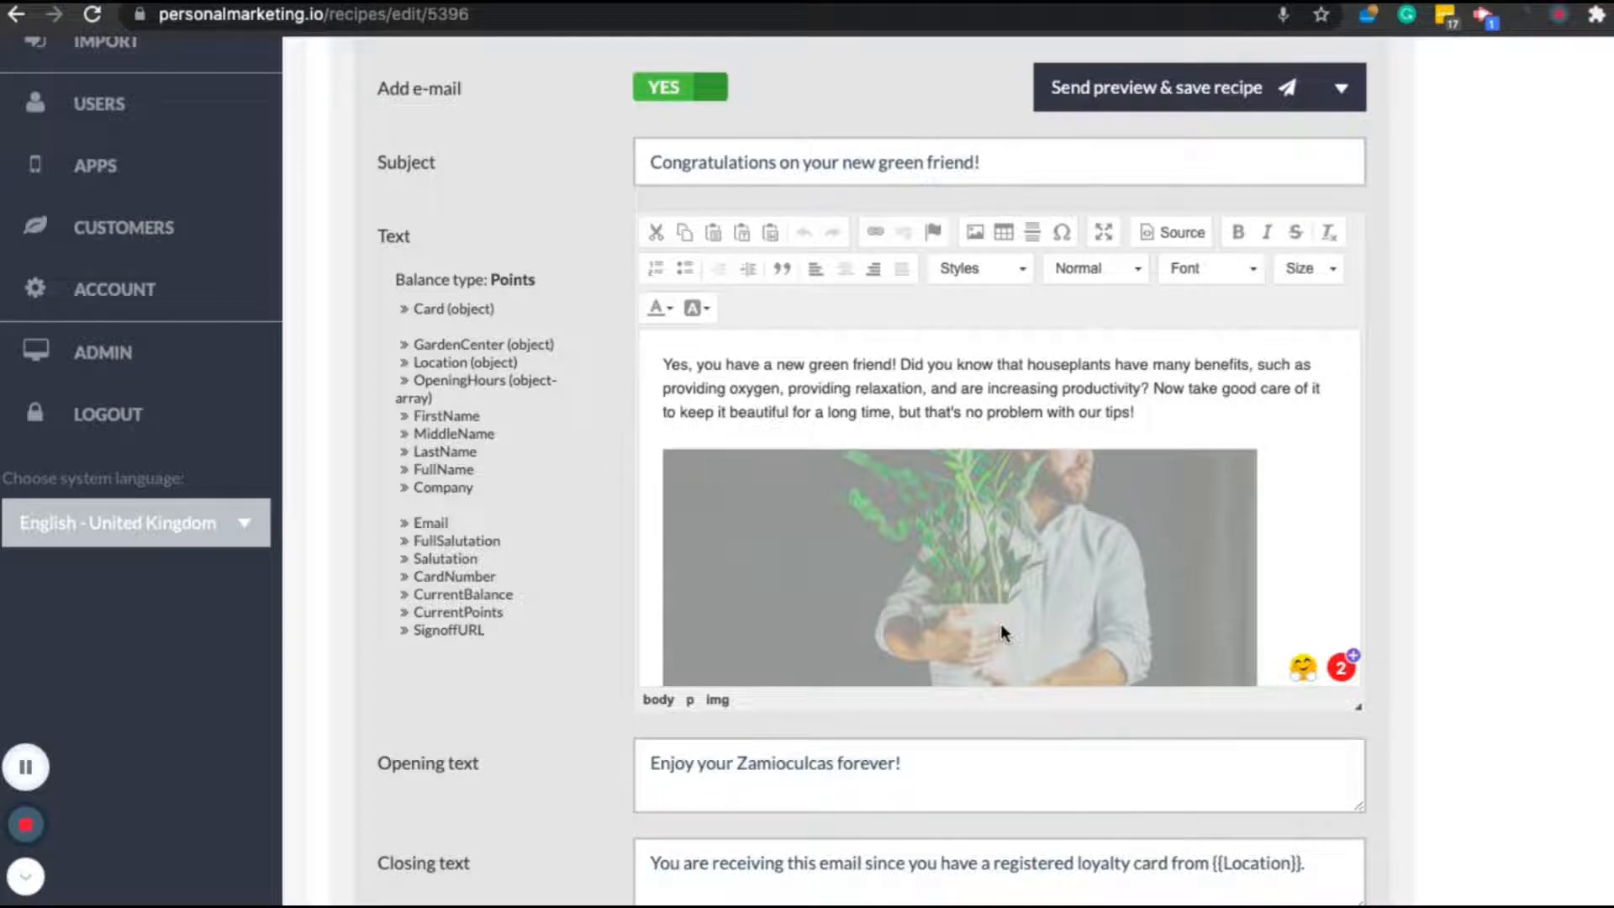
# - Try out a table with 2 rows, 2 columns and border size 0 for the e-mail text, and discard it
pyautogui.click(1004, 235)
pyautogui.write('2')
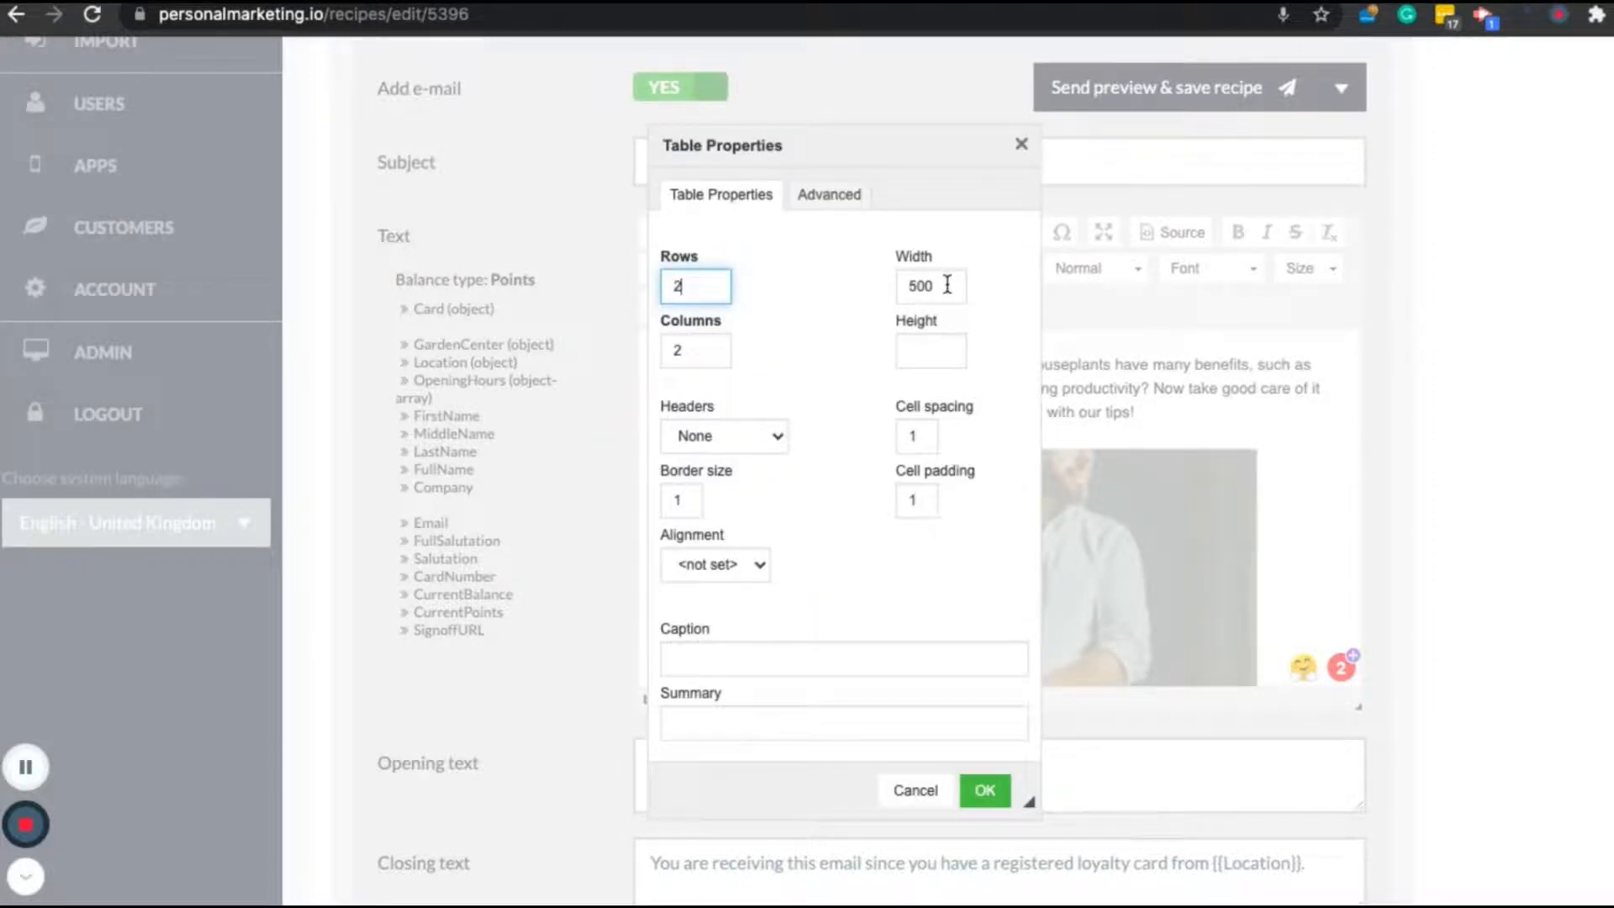
pyautogui.click(672, 503)
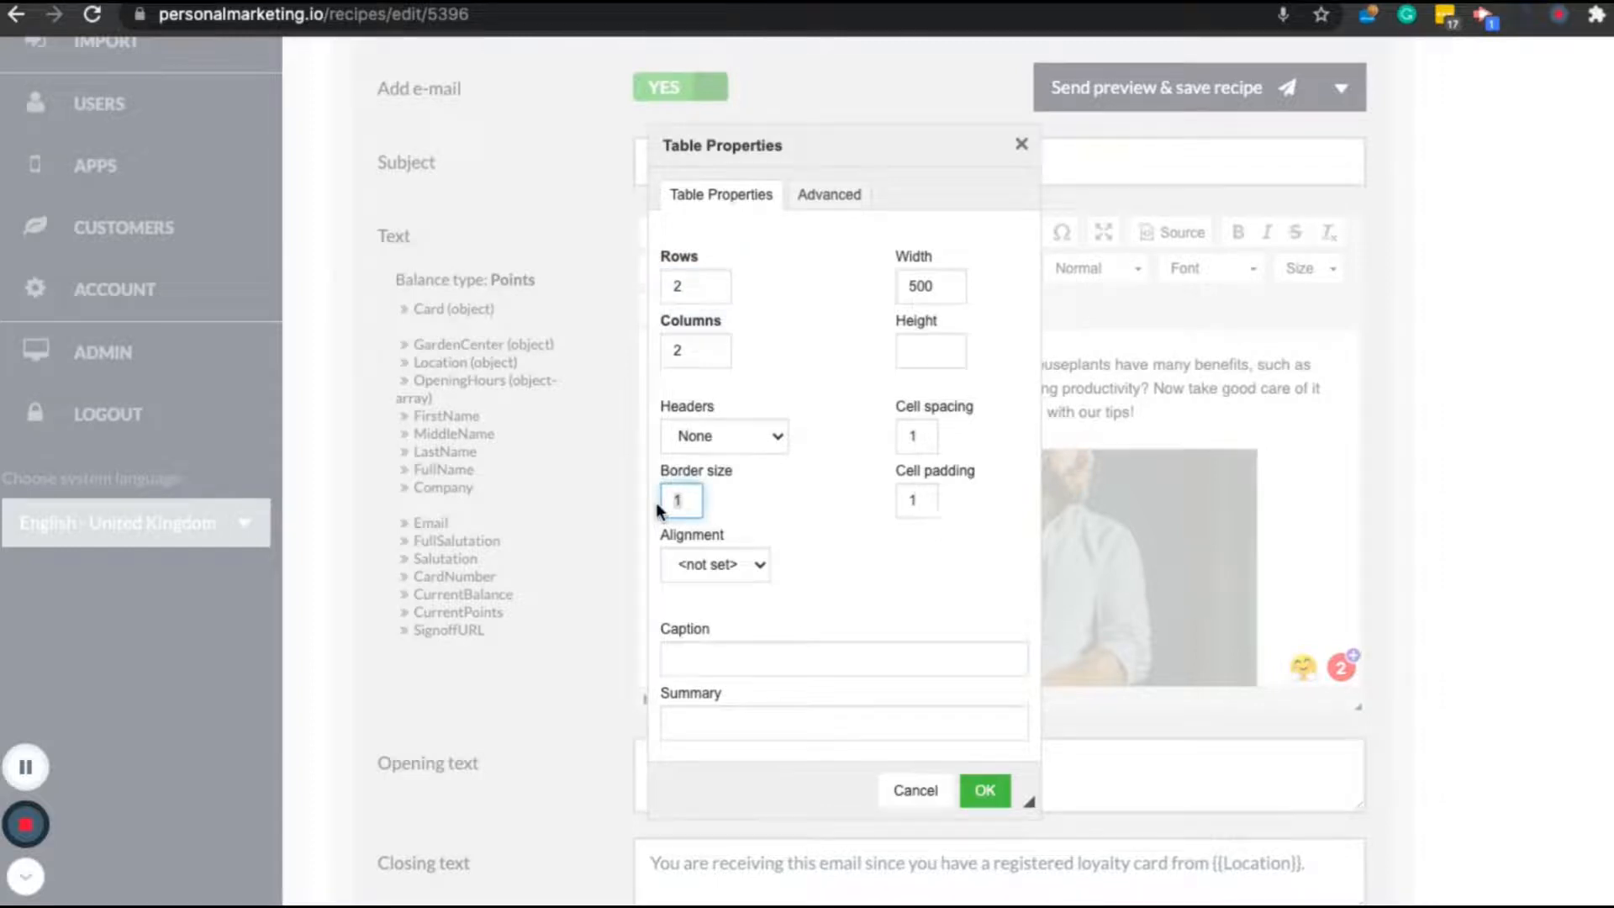
pyautogui.write('0')
pyautogui.click(903, 799)
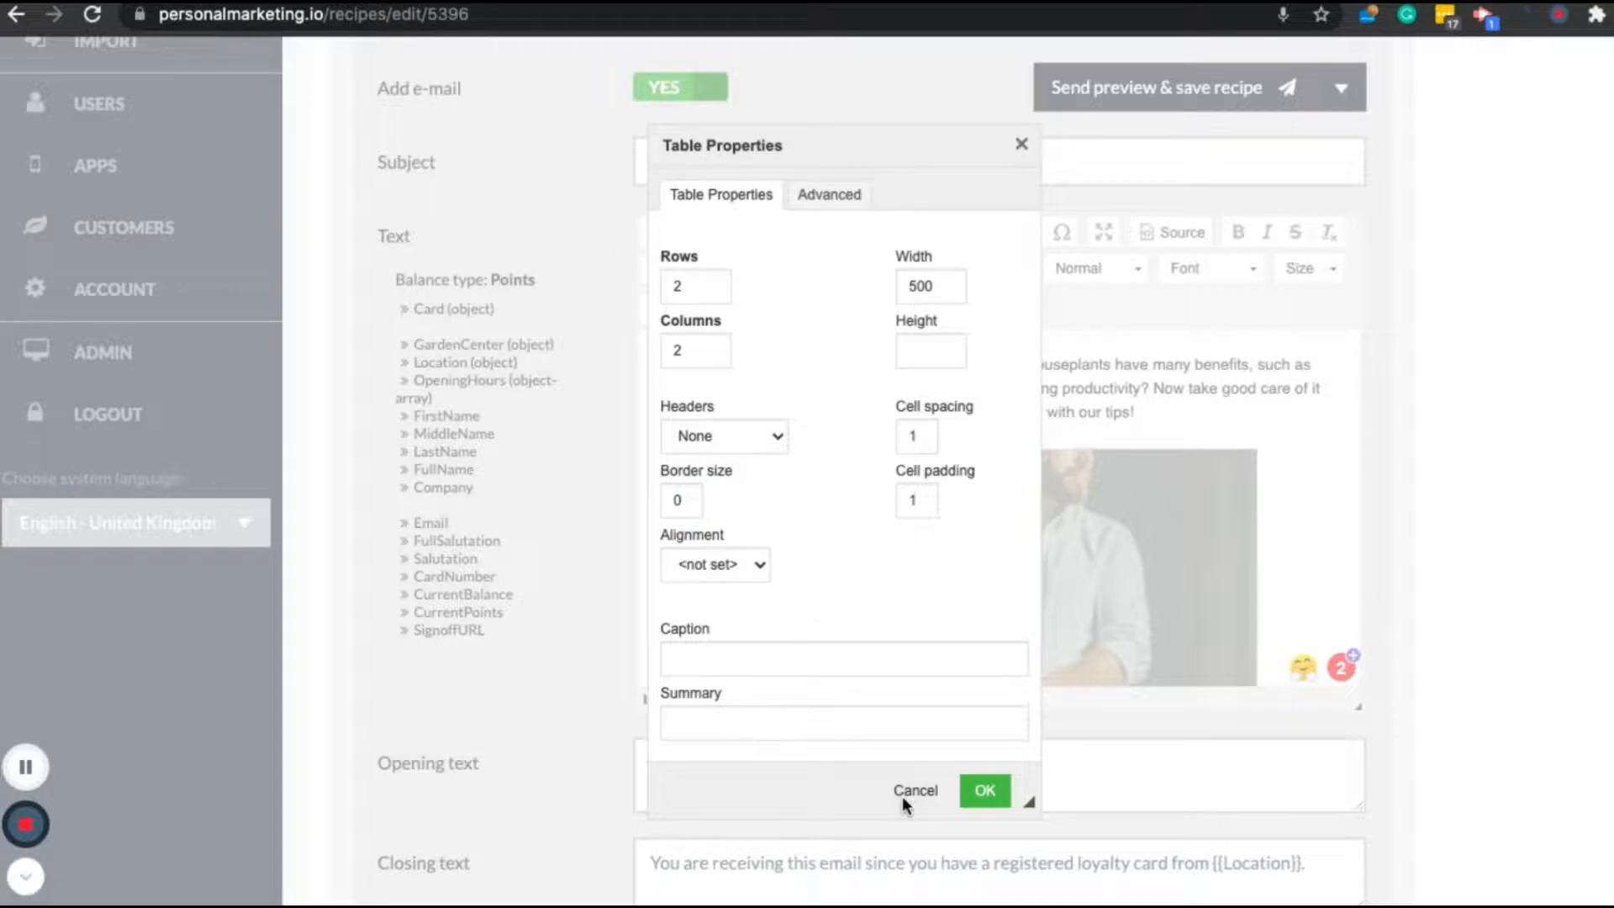
pyautogui.click(903, 797)
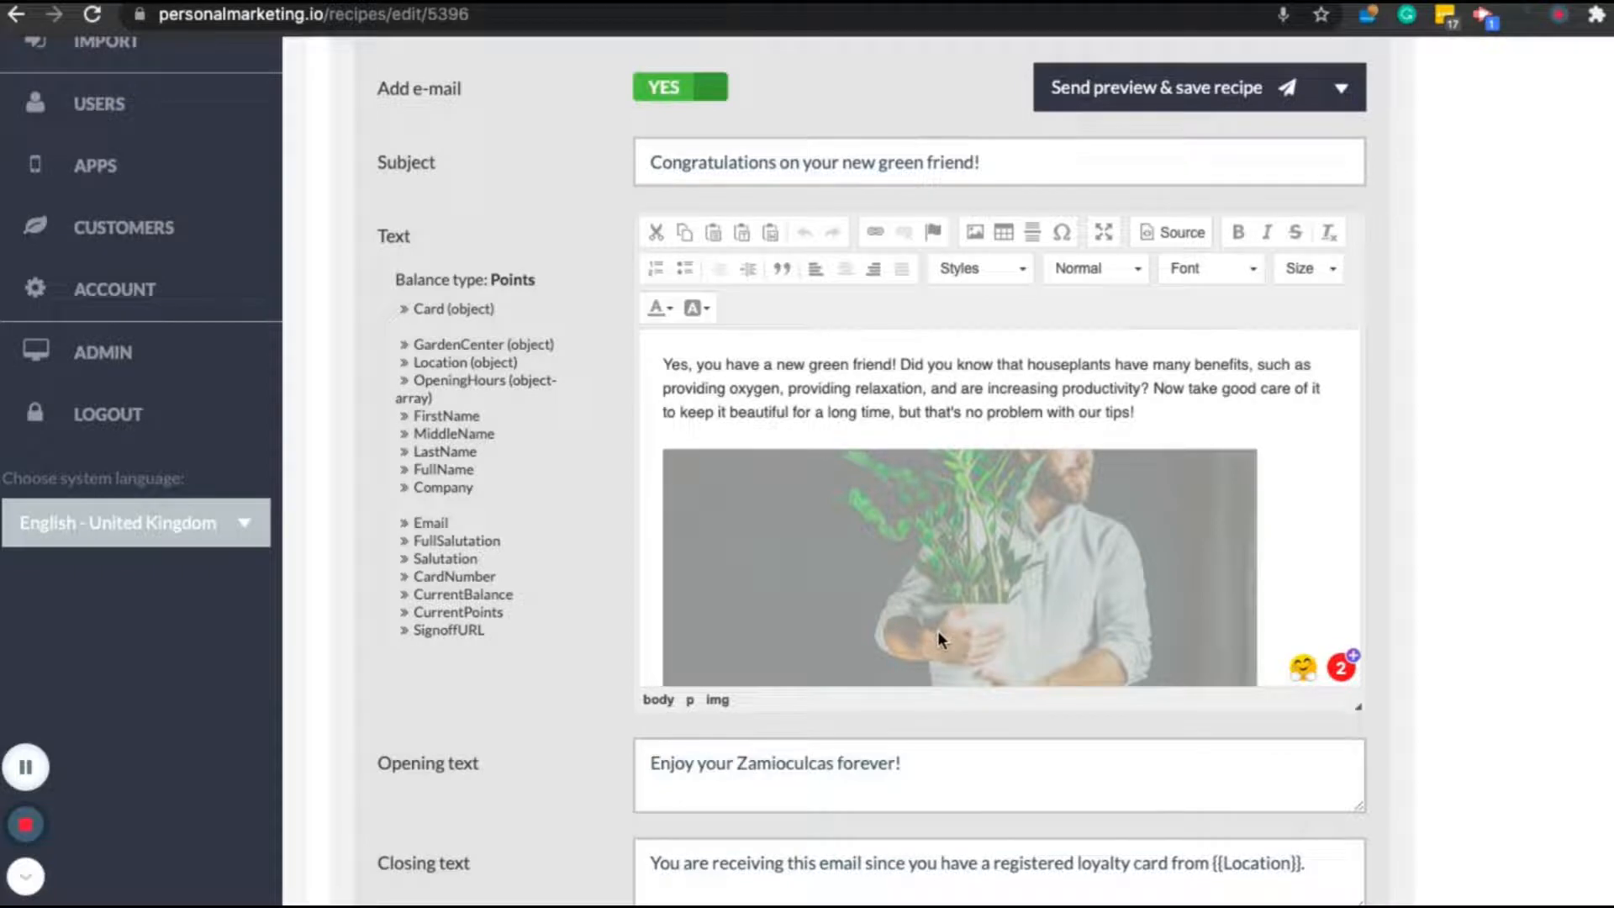
# - Read through the rest of the e-mail body with its plant care tips, closing text and sending window
pyautogui.click(1027, 441)
pyautogui.scroll(-5, 1051, 409)
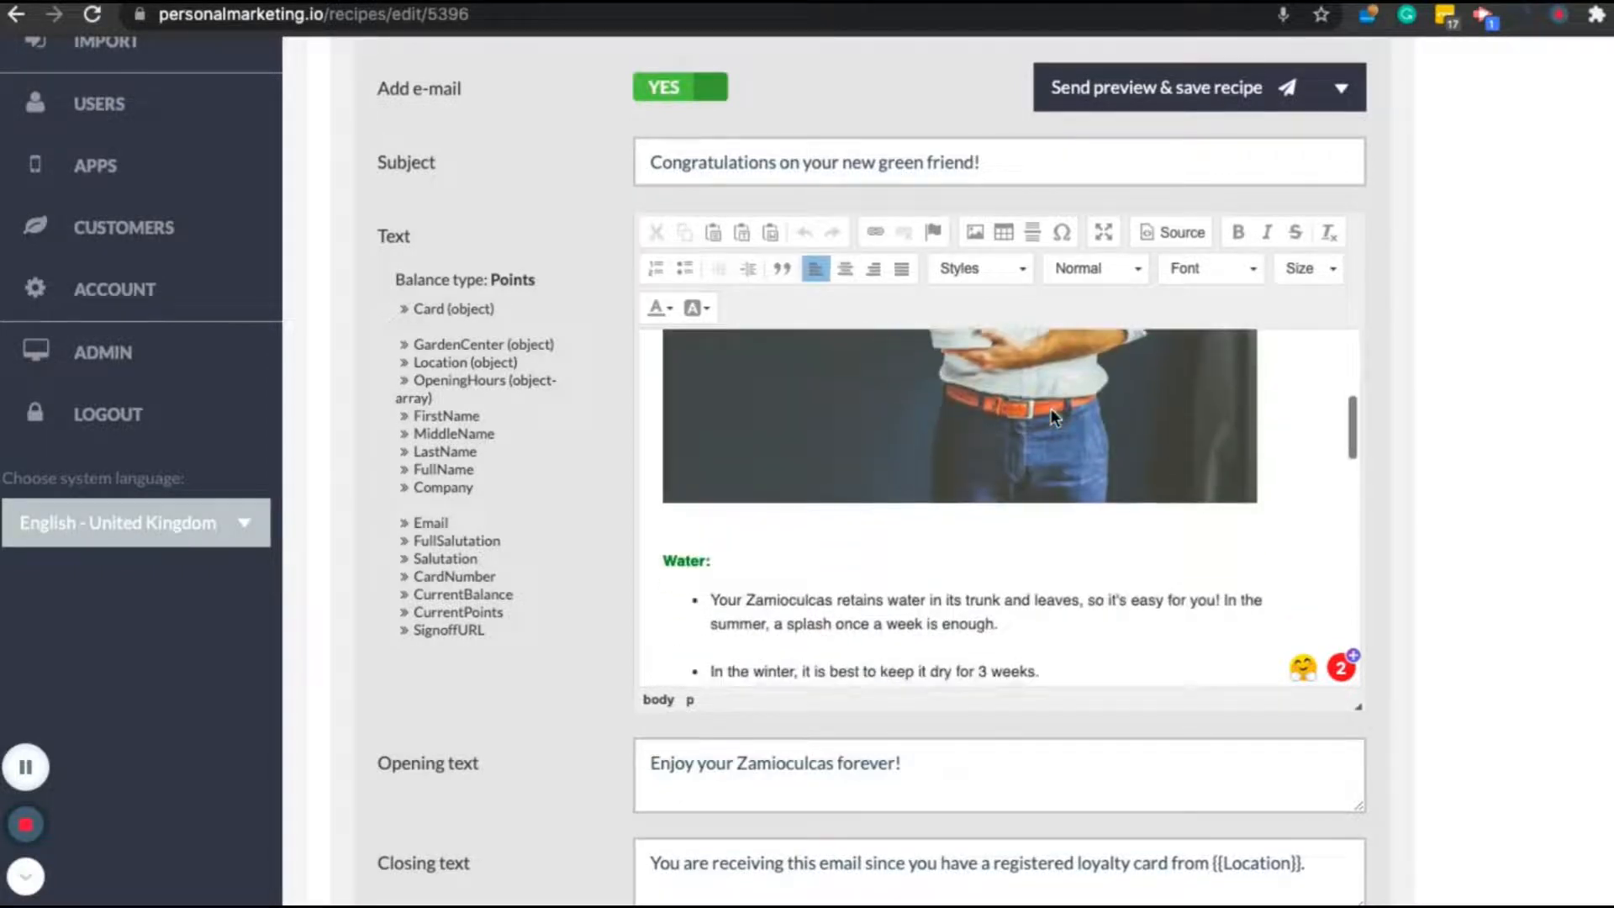
pyautogui.scroll(-8, 1051, 406)
pyautogui.scroll(-8, 1051, 408)
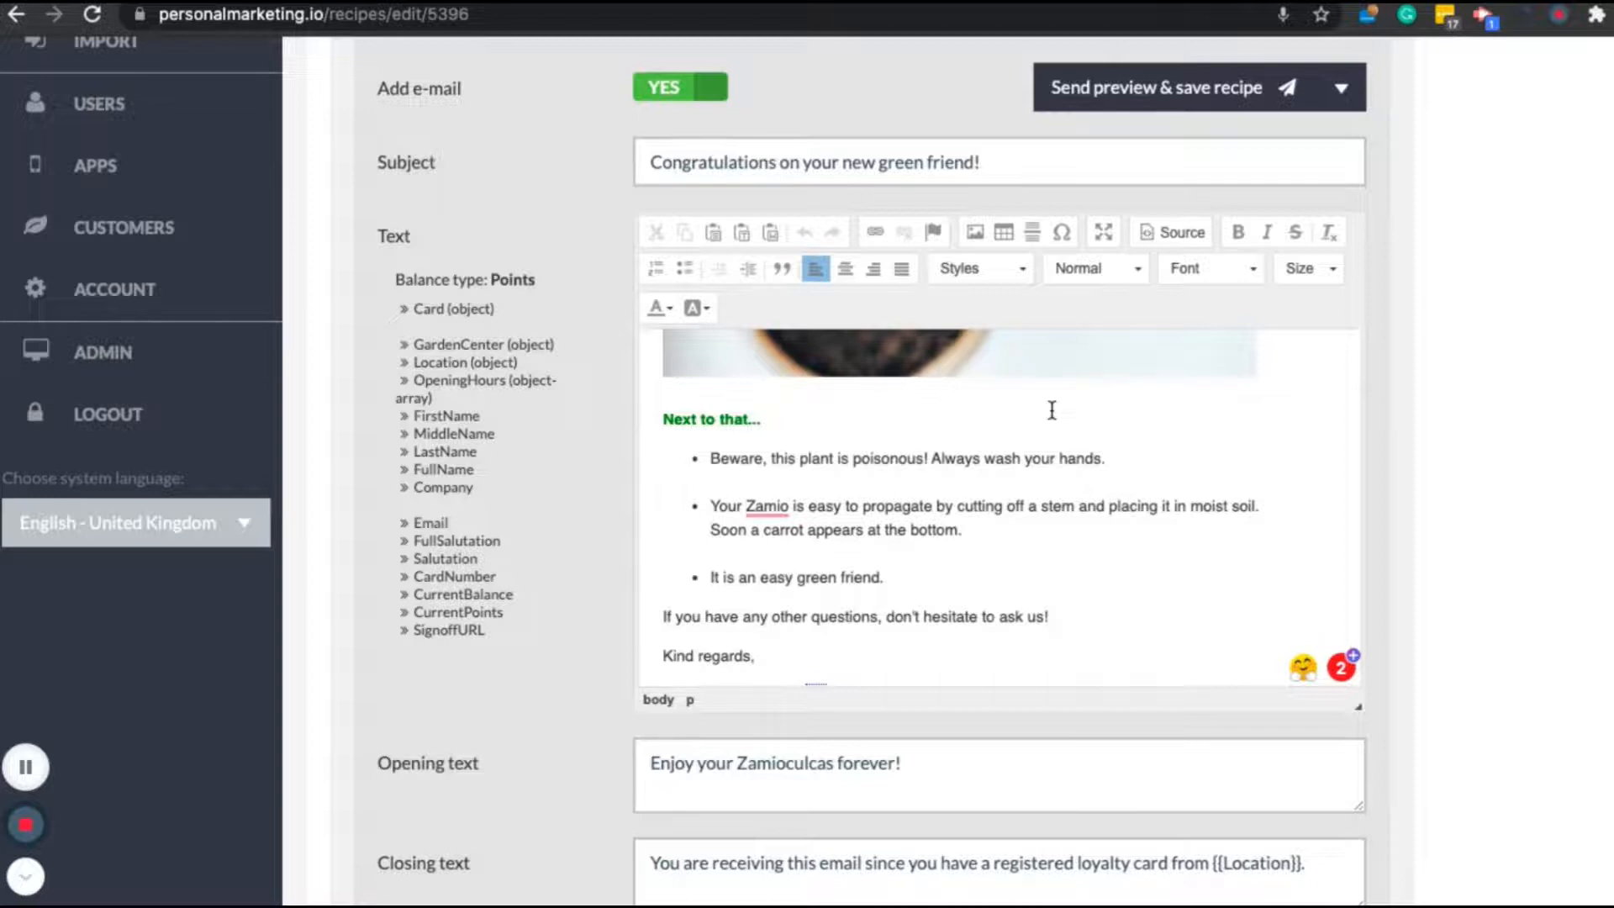
pyautogui.scroll(-5, 1052, 410)
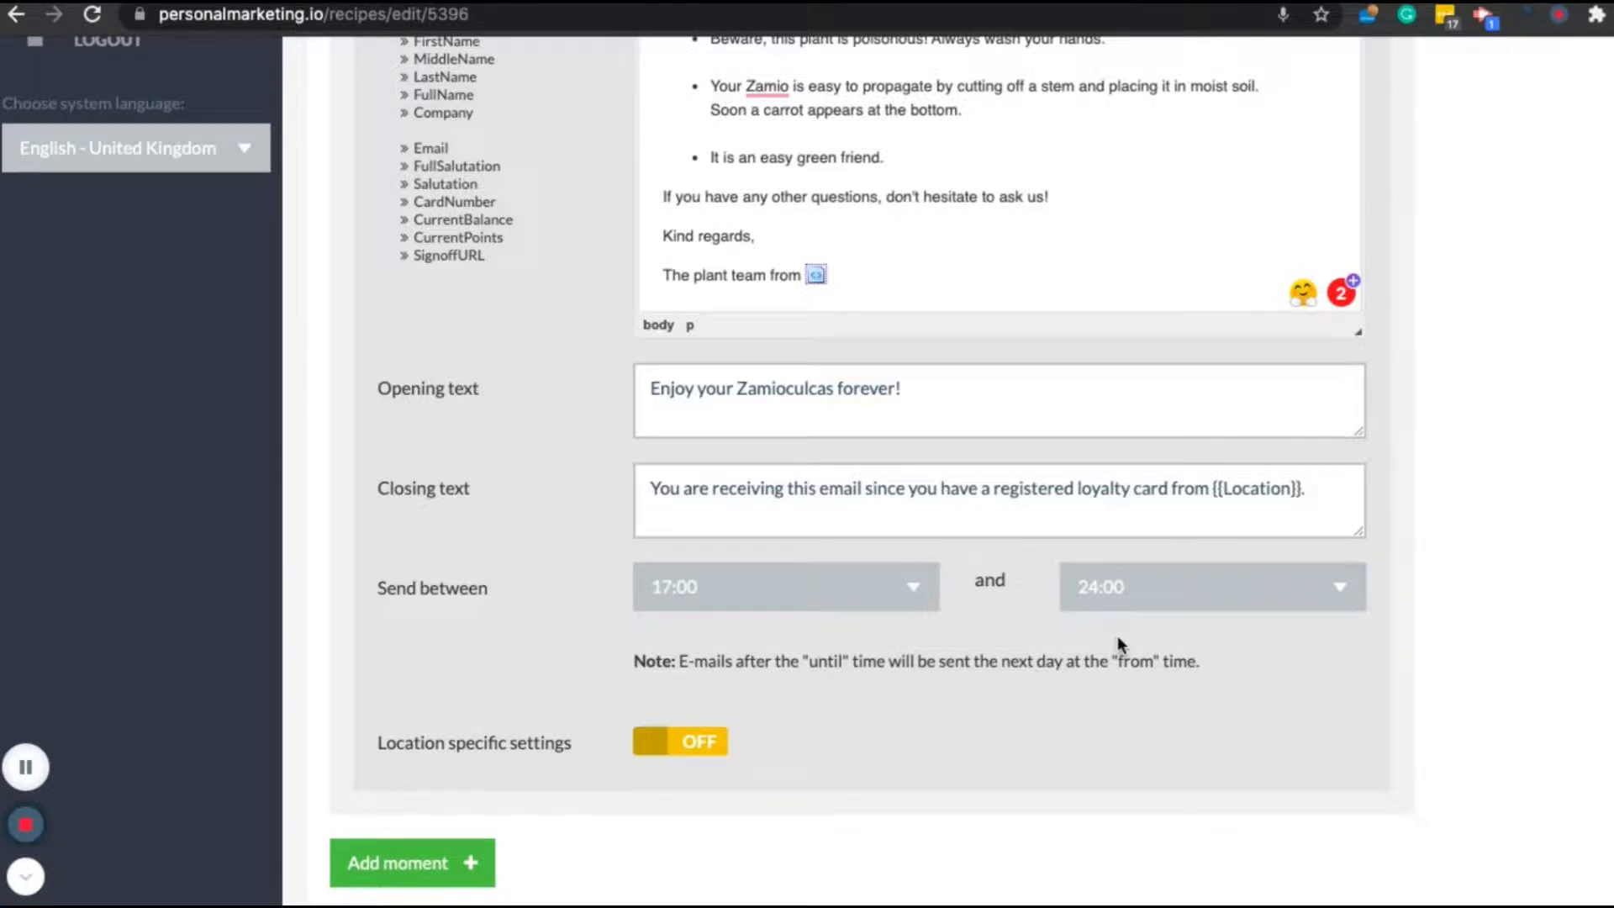
# - Save the purchase-based recipe and return to the recipe overview
pyautogui.scroll(10, 1118, 637)
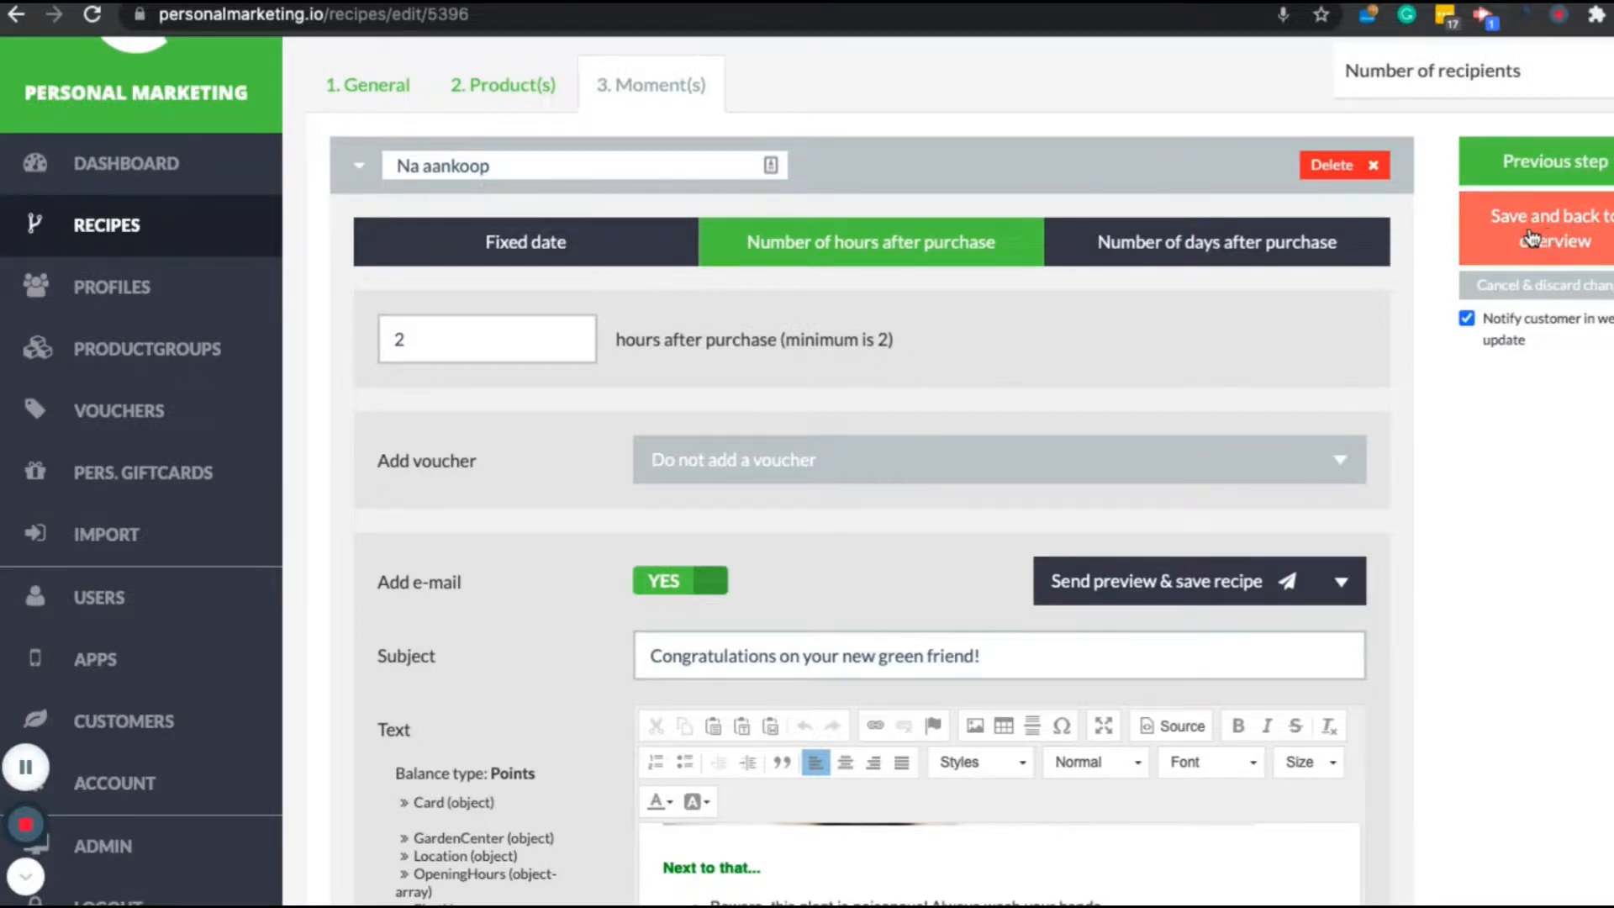
pyautogui.click(1499, 220)
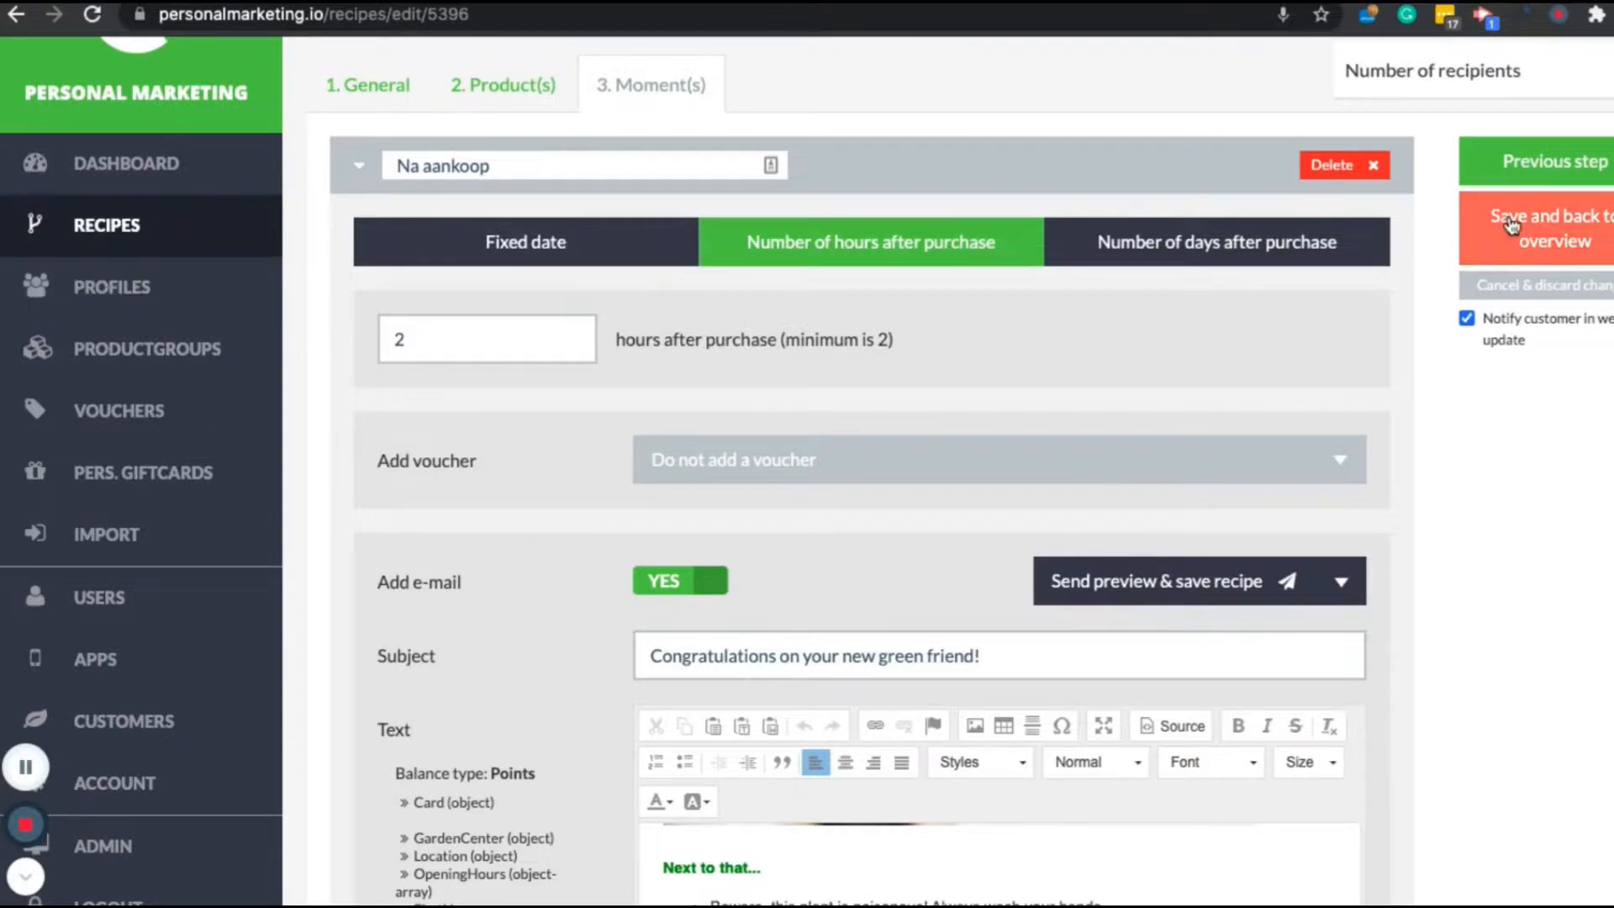